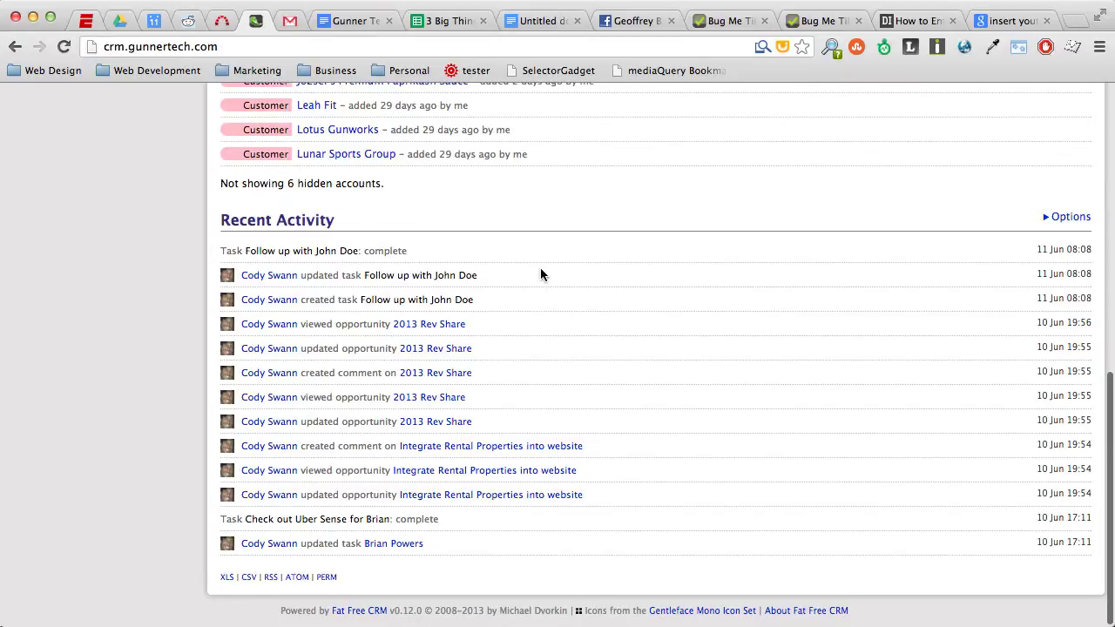
Expand the Recent Activity options on the dashboard, then open the Leads list.
left_click(1076, 224)
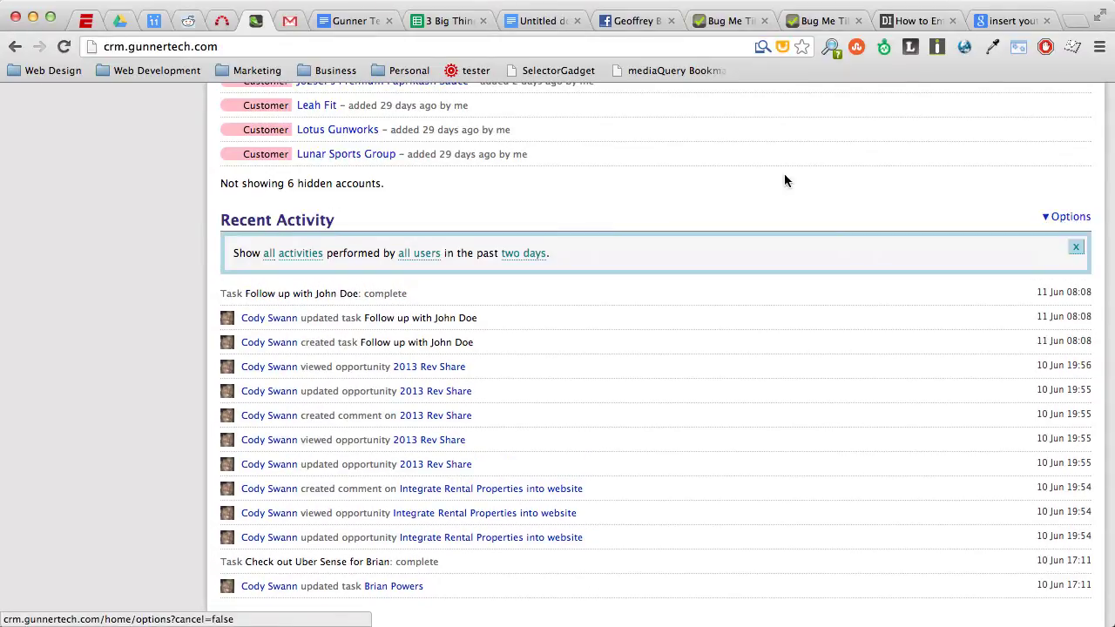
scroll(763, 180, "up", 10)
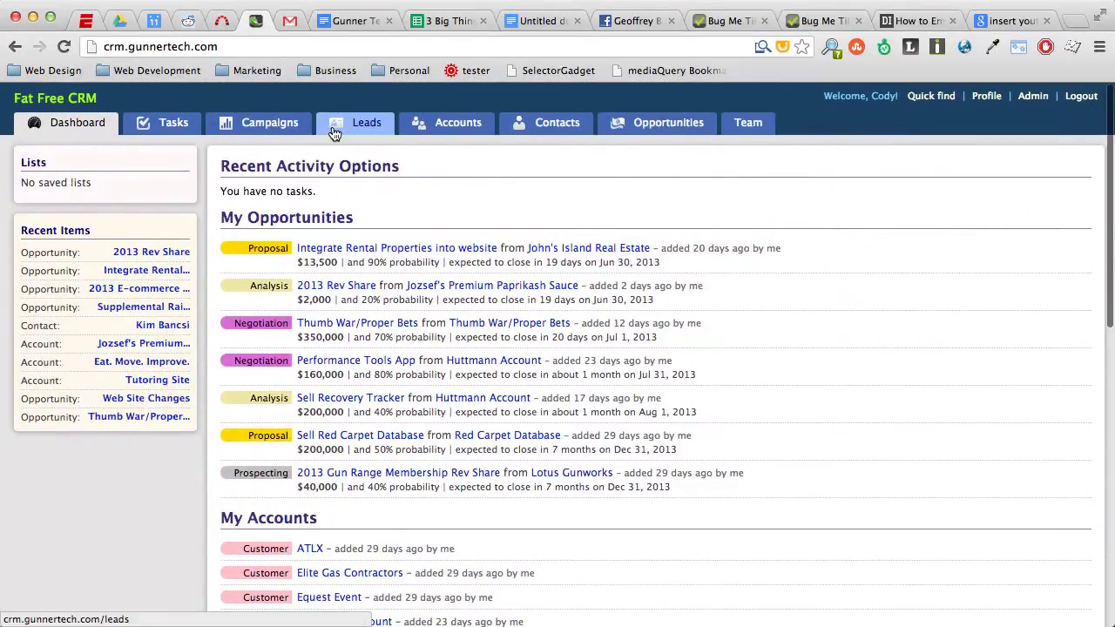
left_click(334, 132)
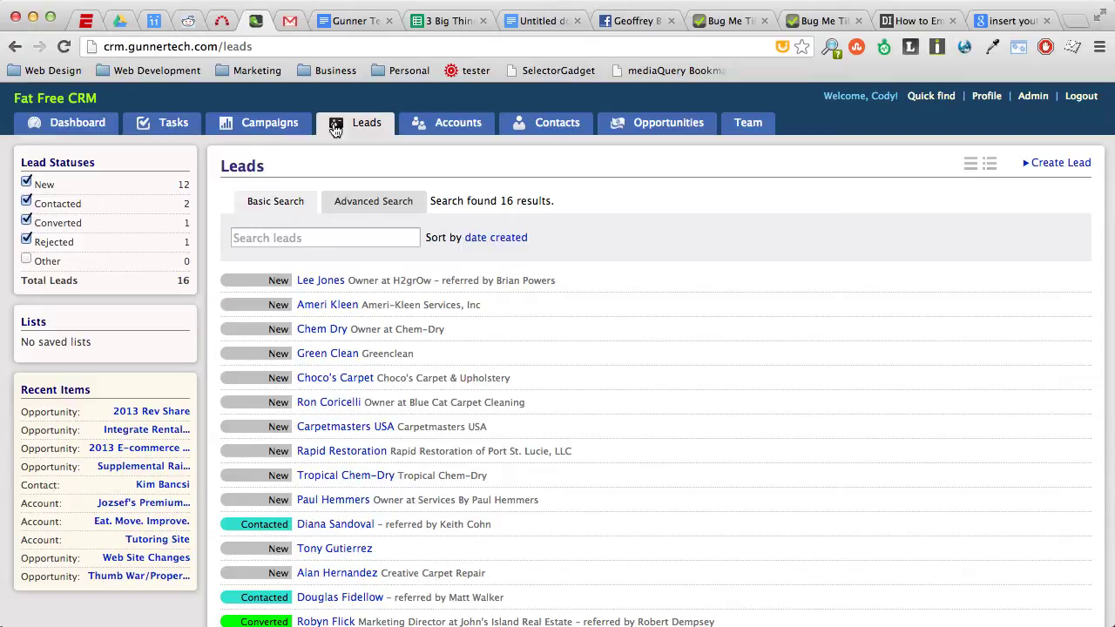
scroll(327, 220, "down", 1)
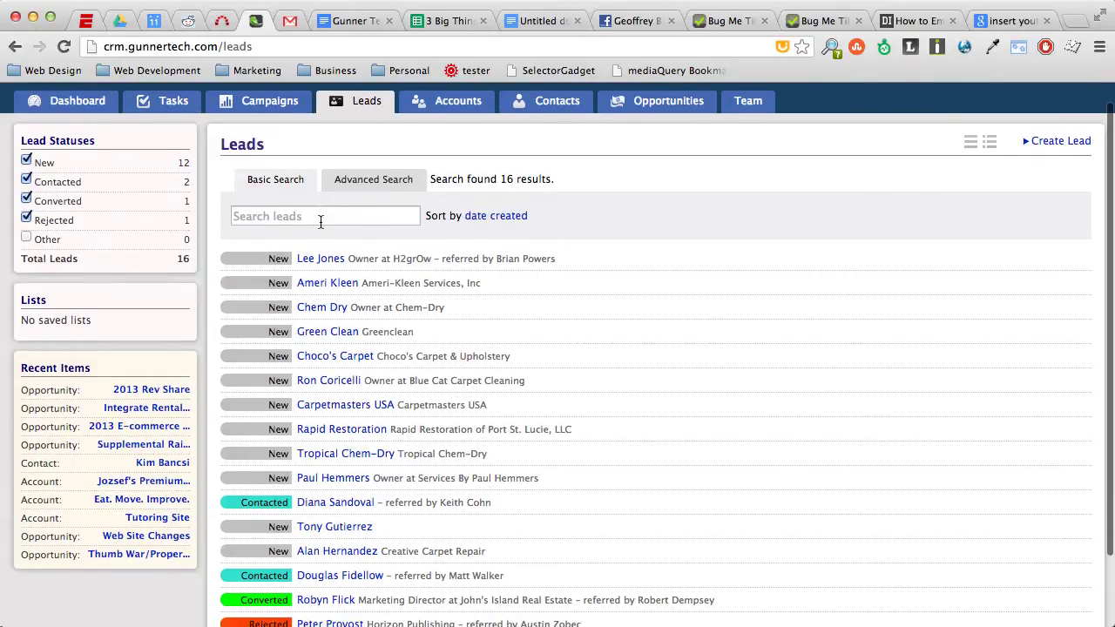
scroll(323, 222, "up", 1)
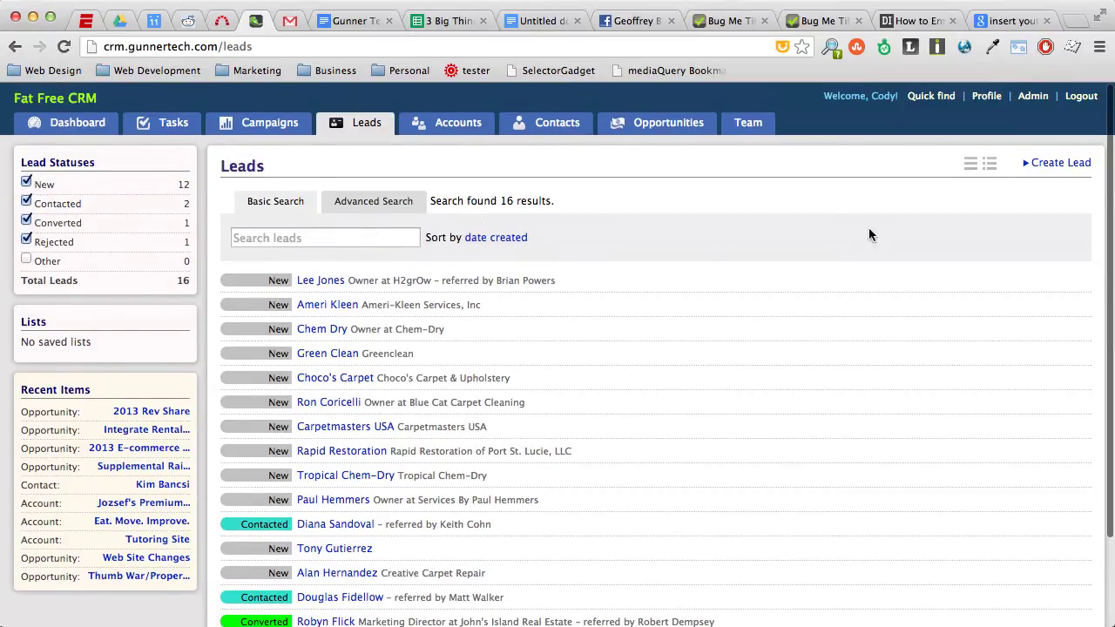
Open the Create Lead form and examine its basic name, contact and tag fields.
left_click(1052, 168)
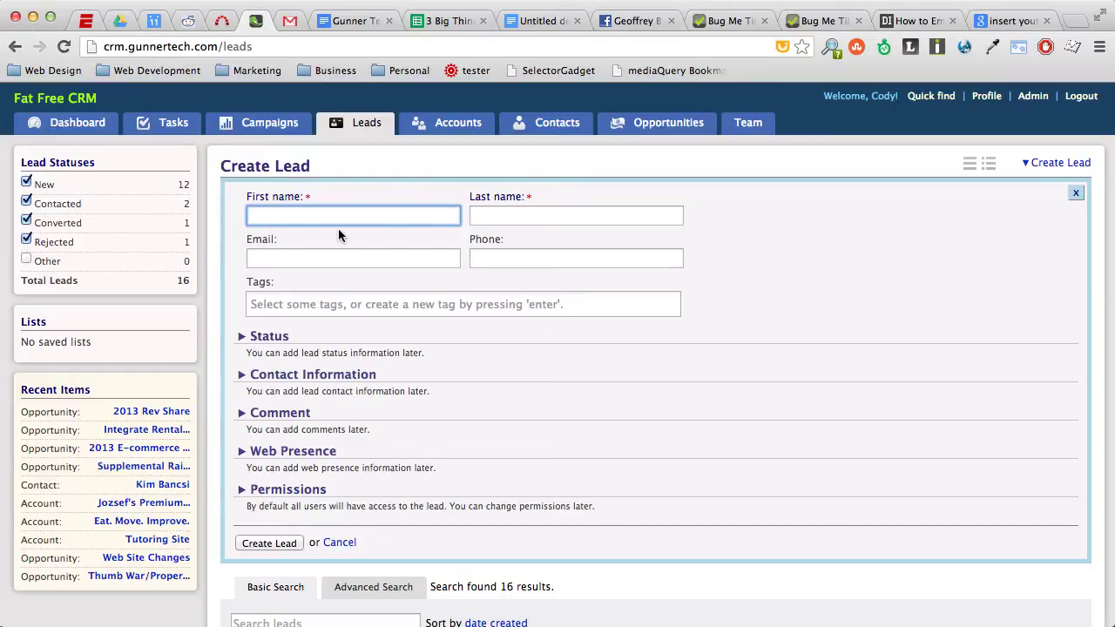
left_click(254, 284)
double_click(255, 283)
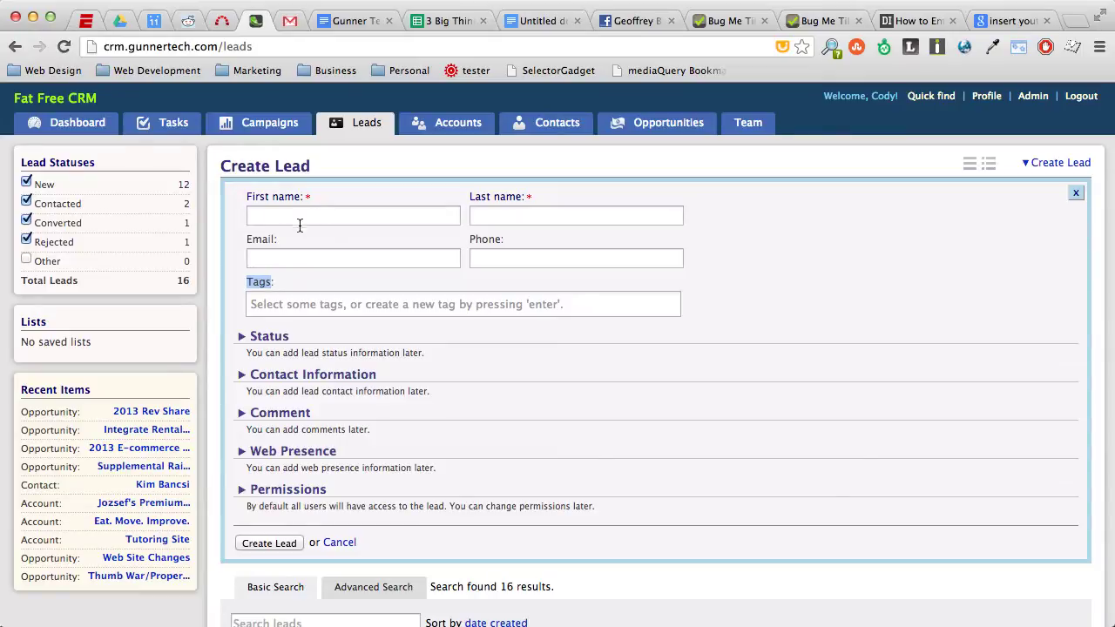
In the new lead's Status section, assign the lead to Myself and review the status and rating choices.
left_click(263, 338)
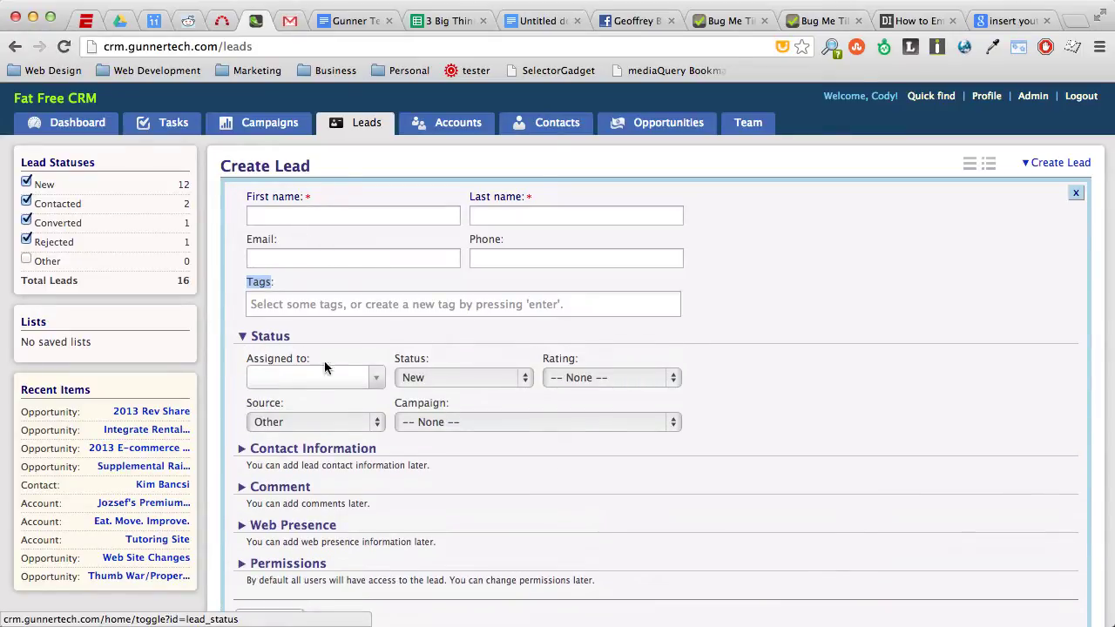
left_click(373, 381)
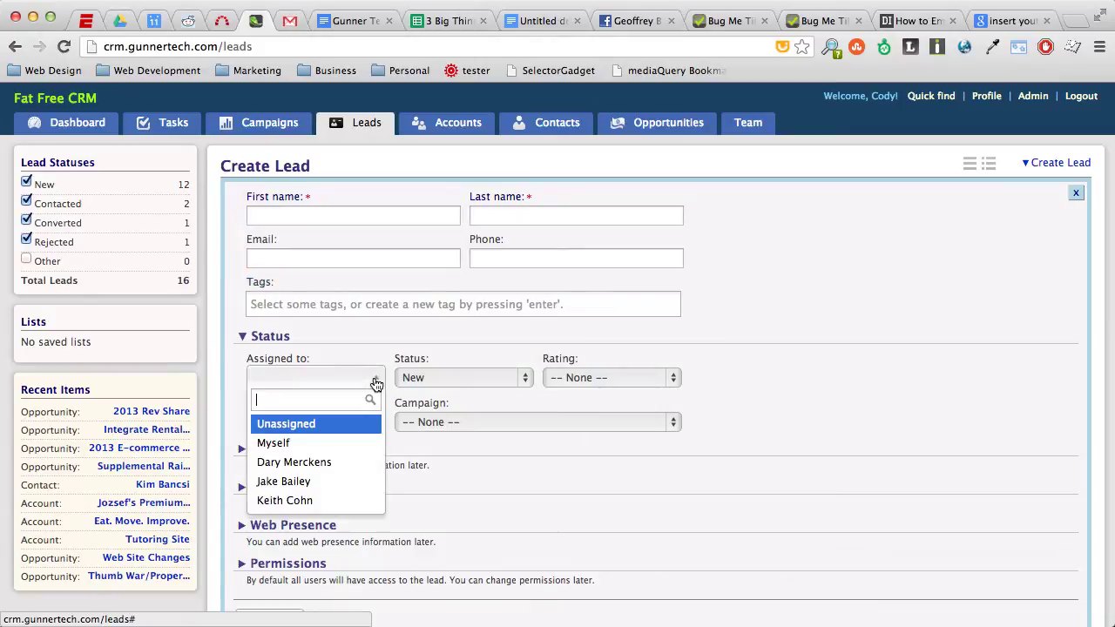
left_click(289, 444)
left_click(427, 389)
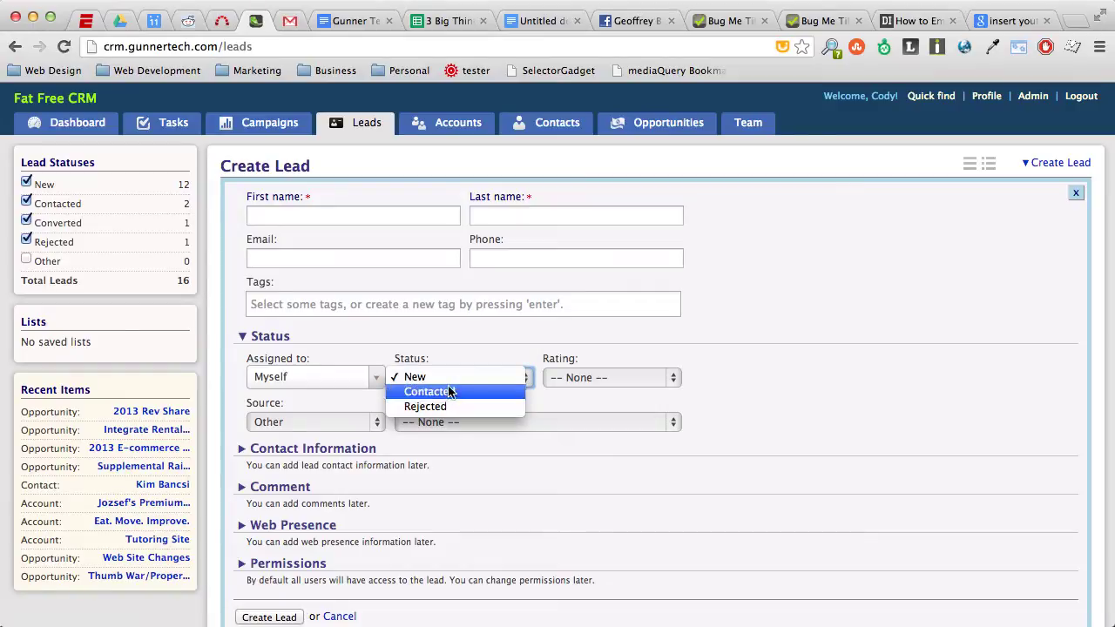
left_click(456, 356)
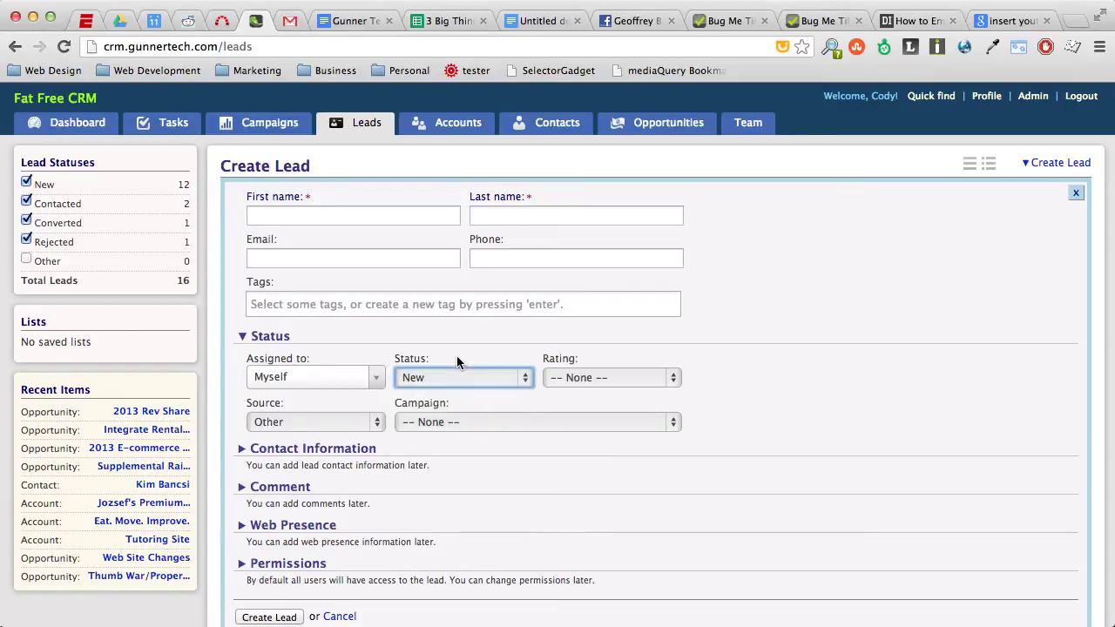
left_click(589, 380)
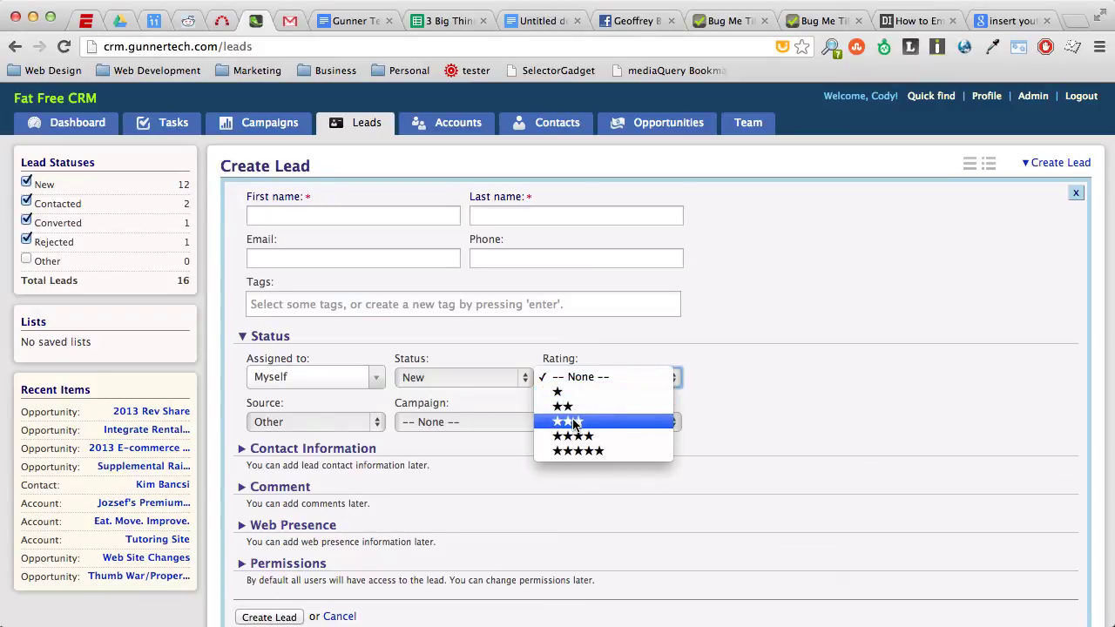
left_click(791, 408)
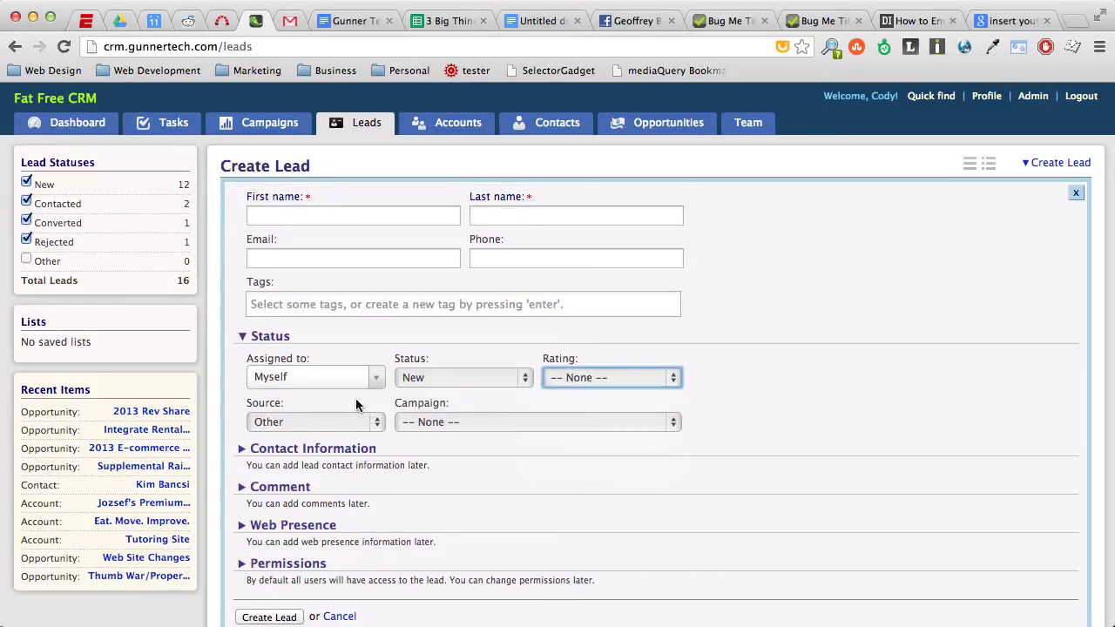
Set the new lead's source to Campaign and review the available campaigns, leaving the campaign at None.
left_click(335, 422)
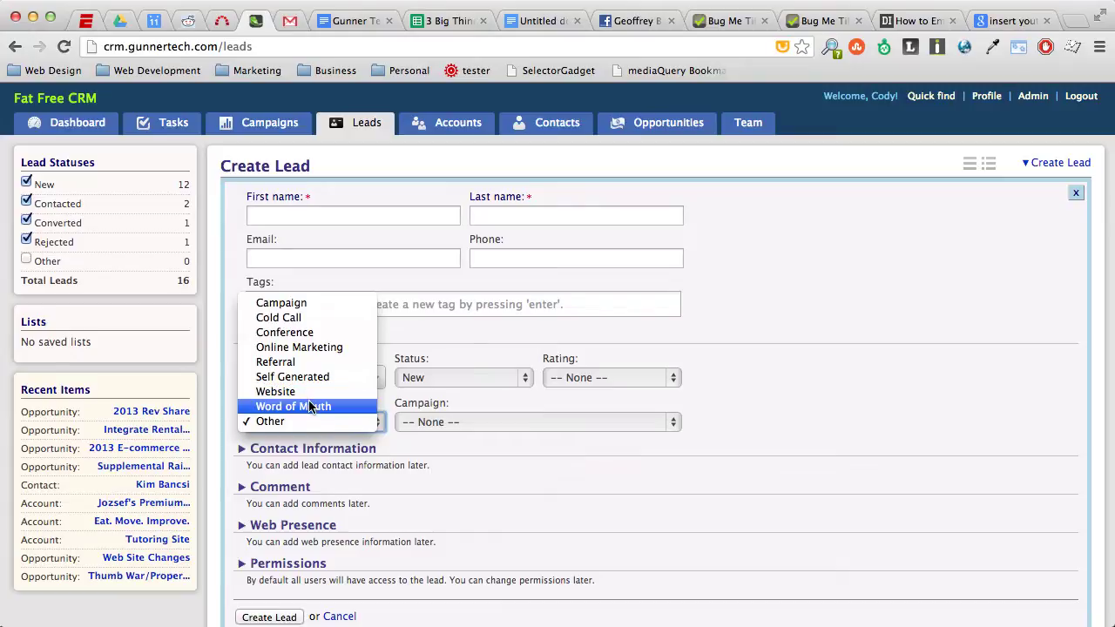
left_click(400, 443)
left_click(363, 422)
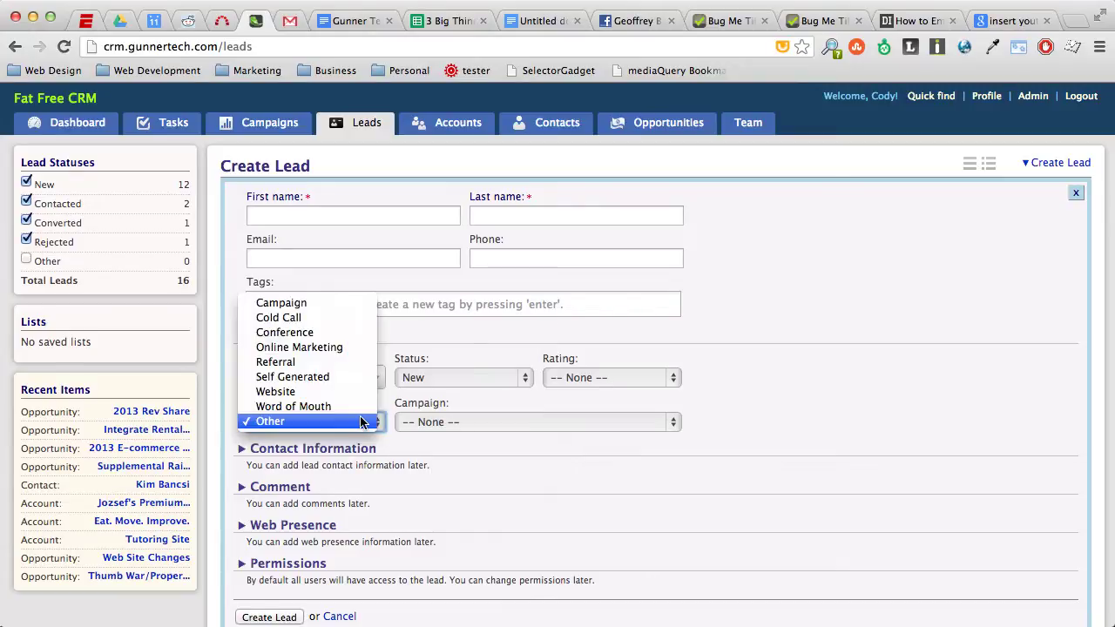
left_click(367, 302)
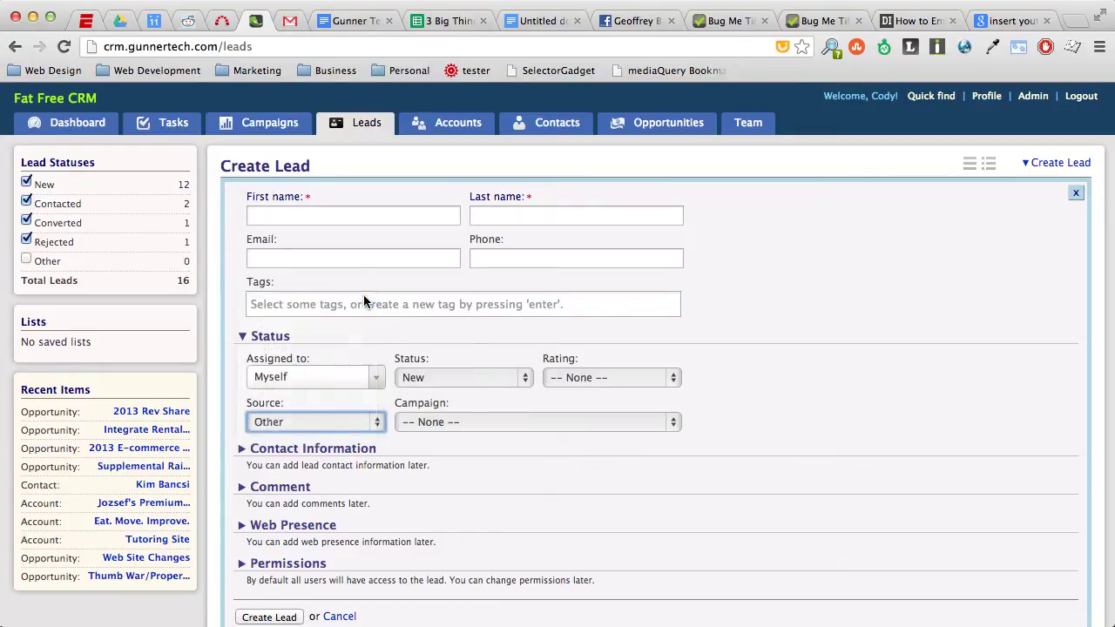
left_click(436, 422)
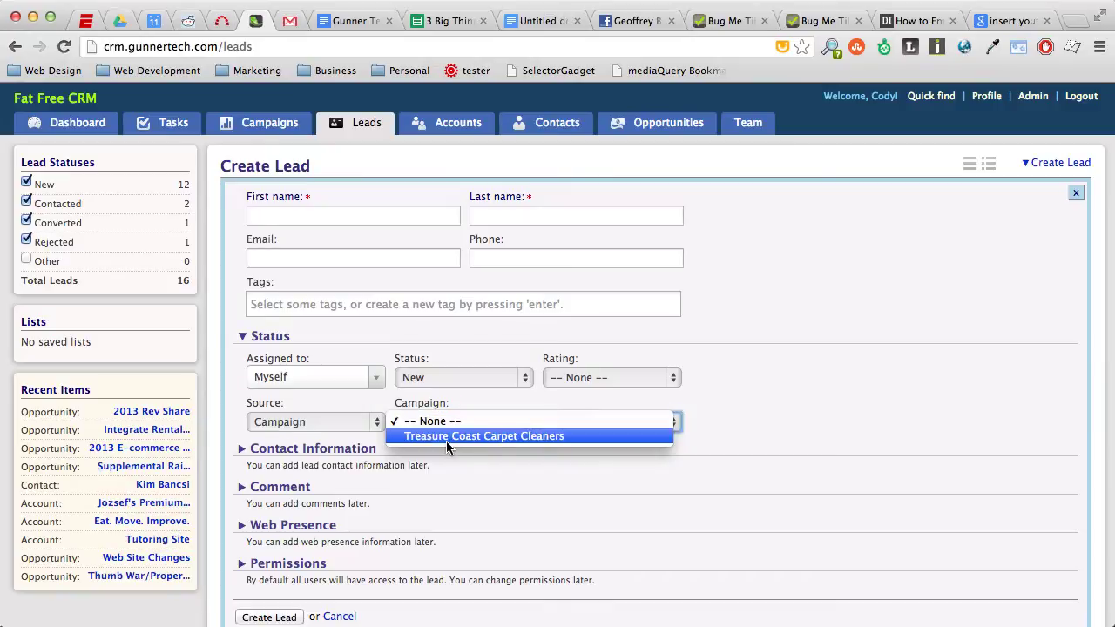
left_click(445, 441)
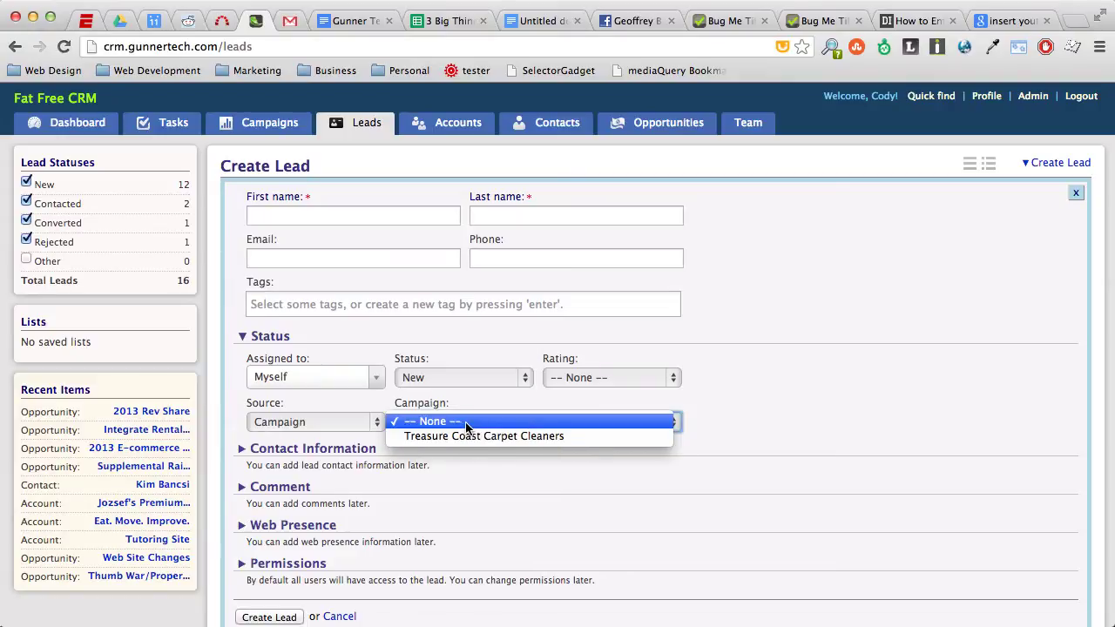
left_click(419, 450)
Expand the new lead's Contact Information section and examine its company, address and referral fields.
left_click(345, 447)
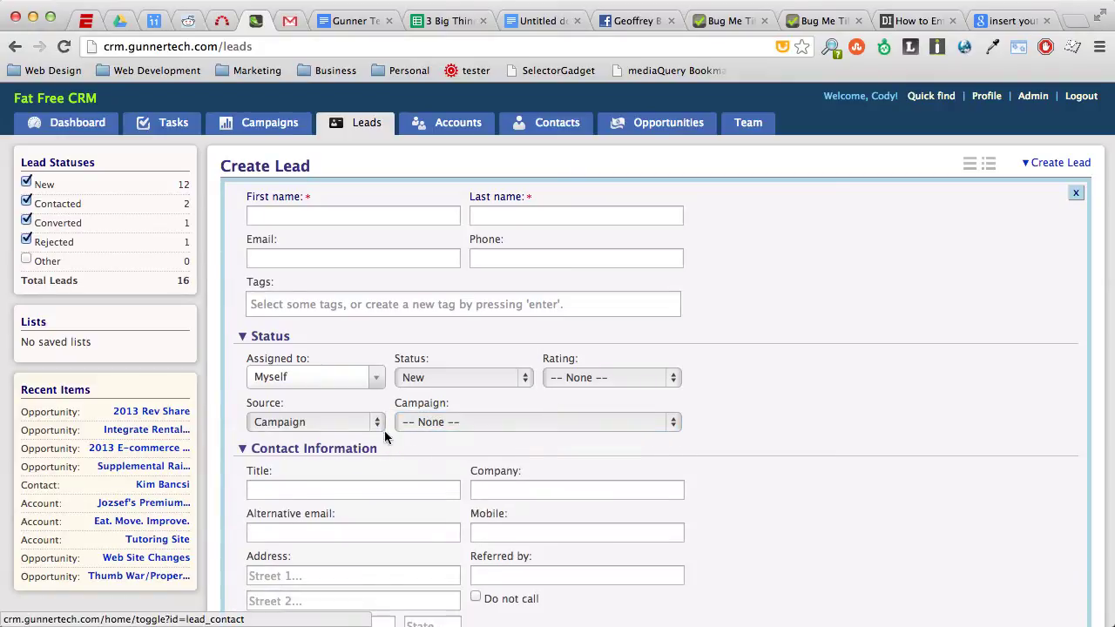
scroll(416, 435, "down", 1)
scroll(416, 434, "down", 2)
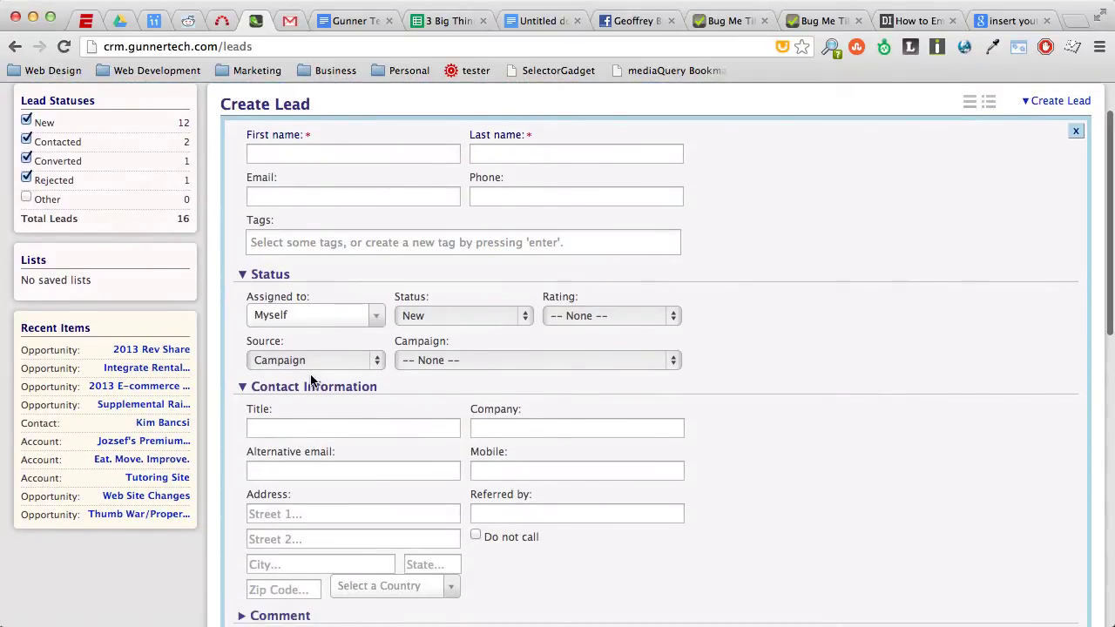
scroll(311, 379, "down", 3)
scroll(311, 375, "down", 1)
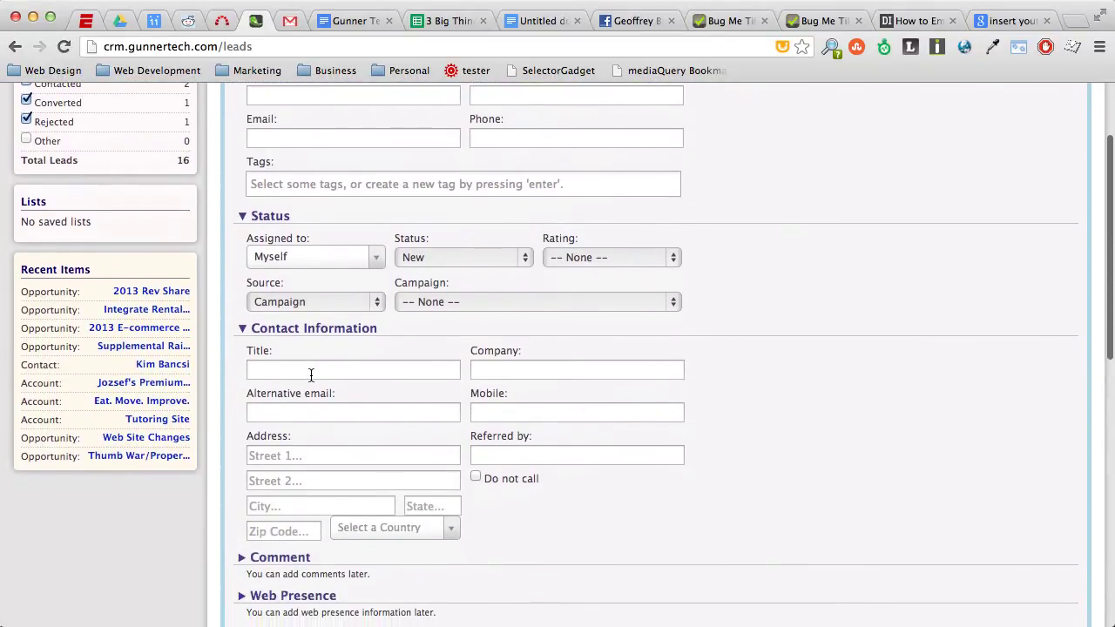
scroll(311, 374, "down", 3)
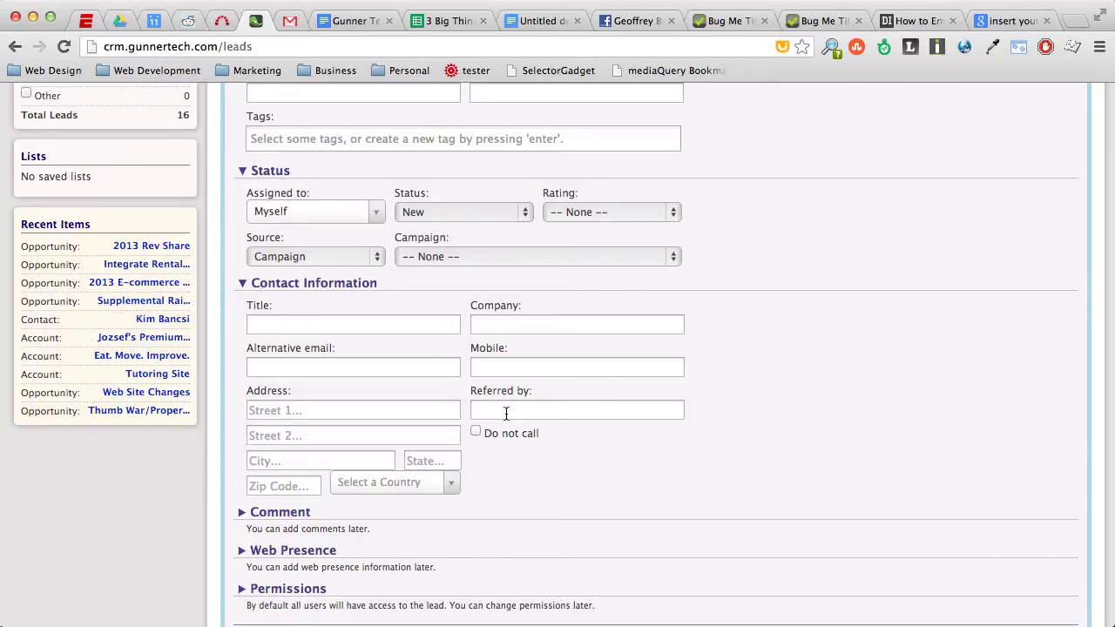
scroll(497, 440, "down", 3)
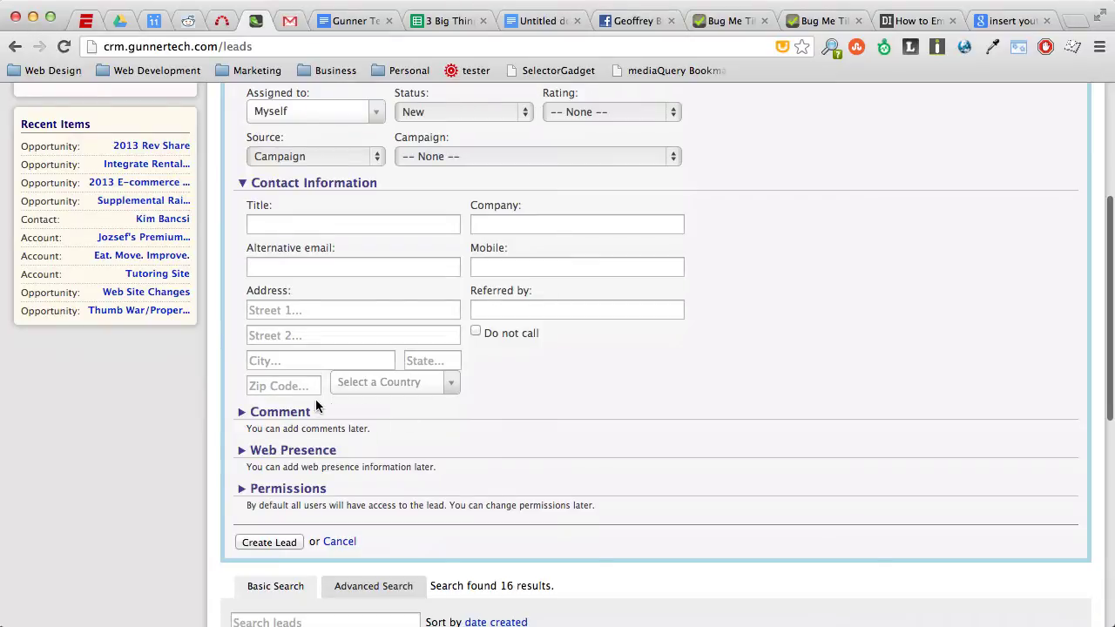
Expand the new lead's Comment section and enter the comment "Found this lead in the phone book...".
left_click(280, 409)
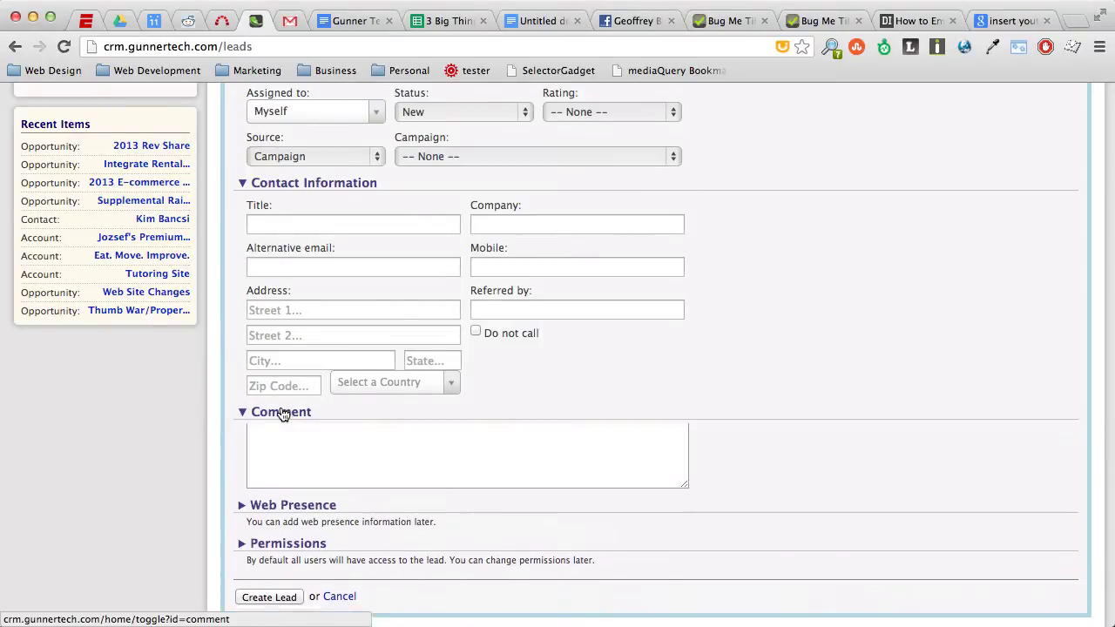
left_click(304, 458)
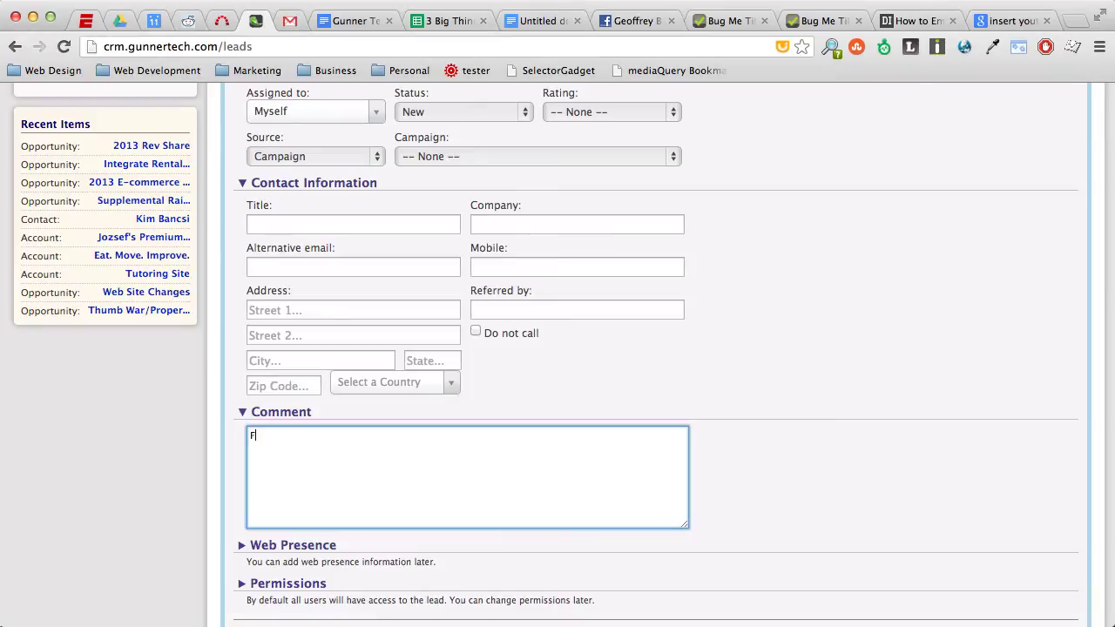
type("Found this lead in the p")
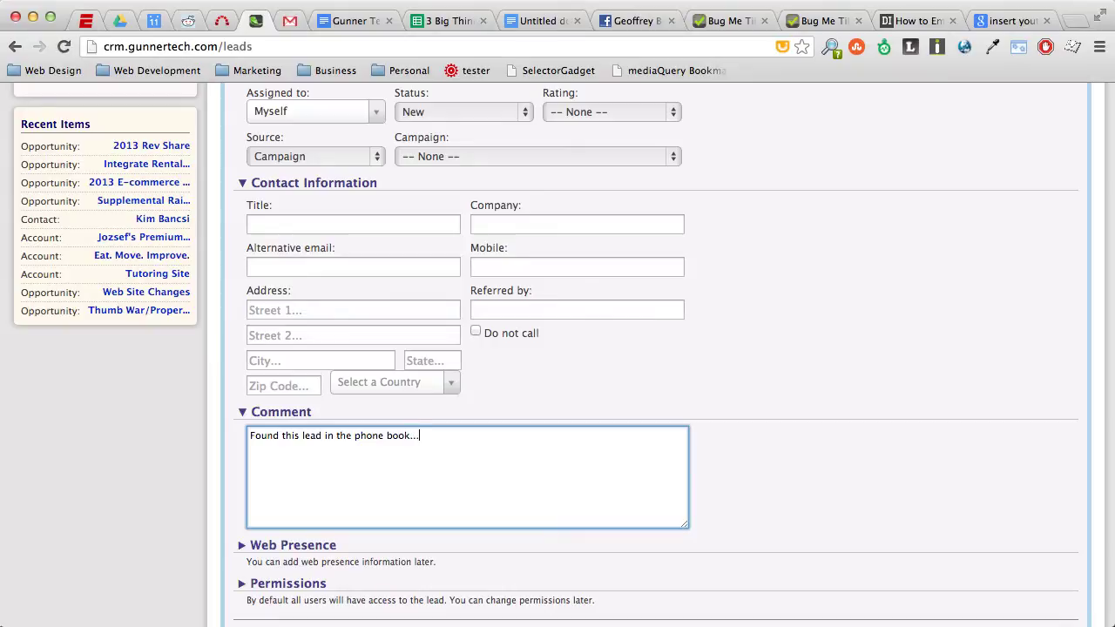
type("hone book...")
Expand the new lead's Web Presence section and examine its website and social profile fields.
scroll(304, 456, "down", 2)
left_click(300, 504)
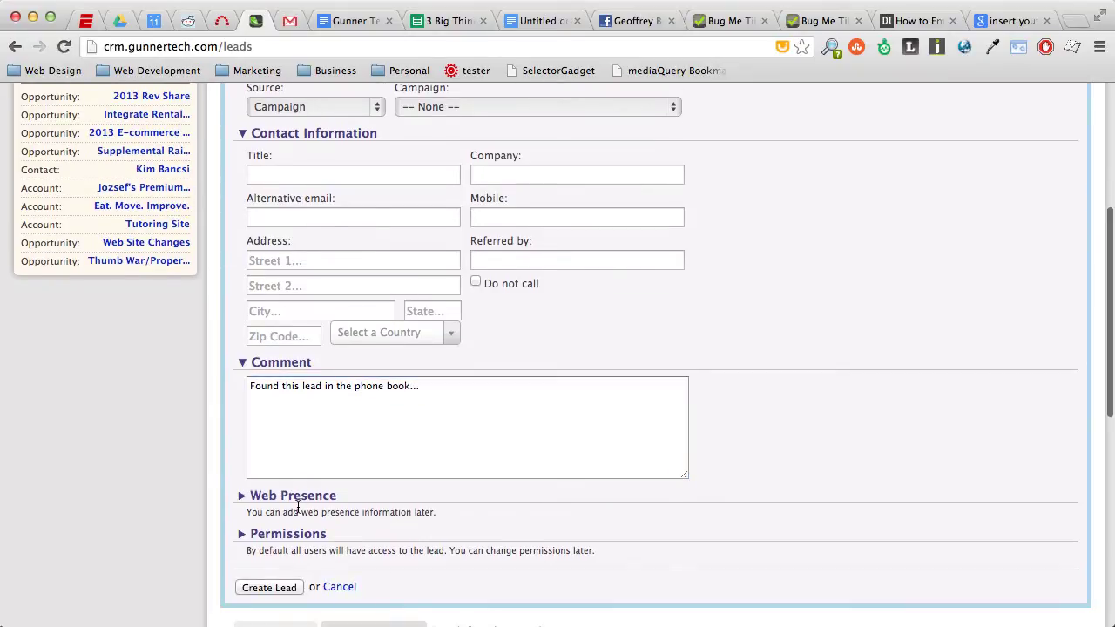
scroll(300, 505, "down", 5)
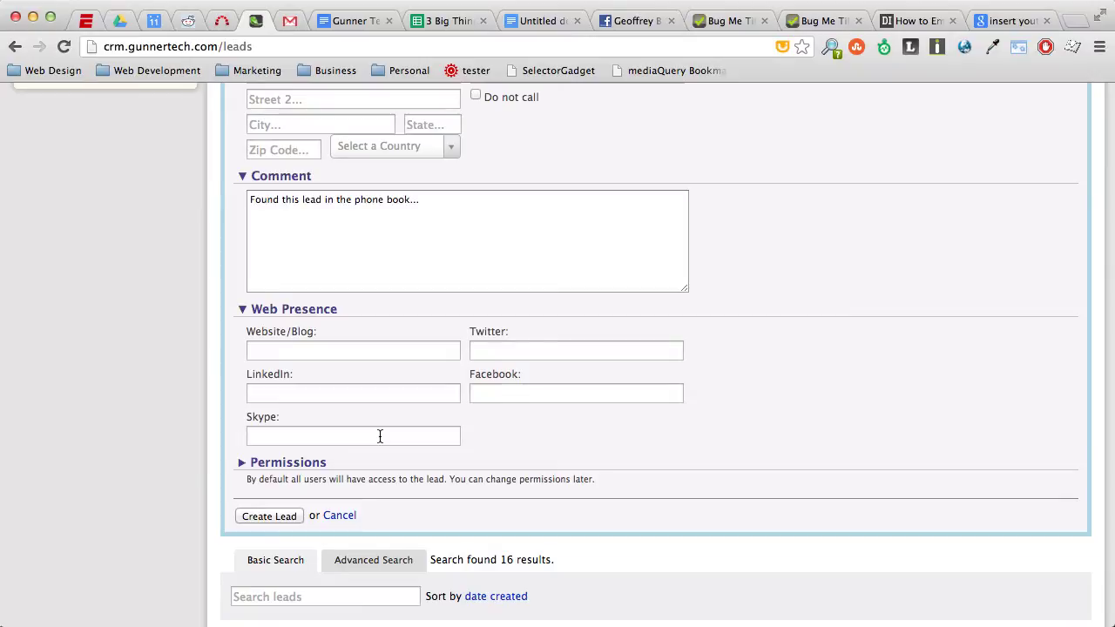
scroll(375, 409, "down", 2)
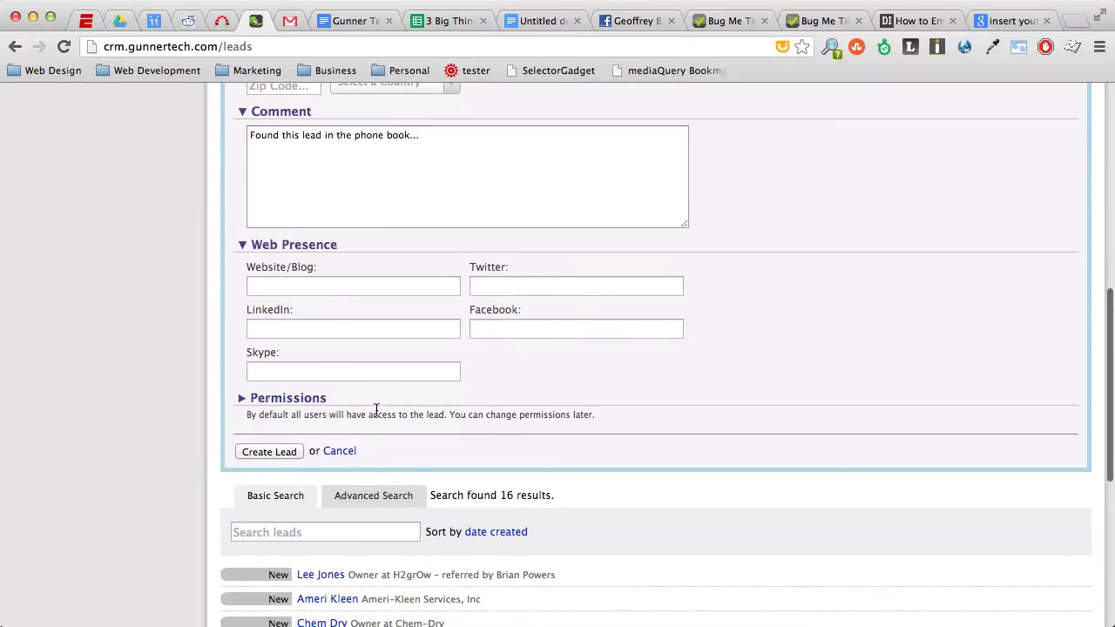
double_click(260, 267)
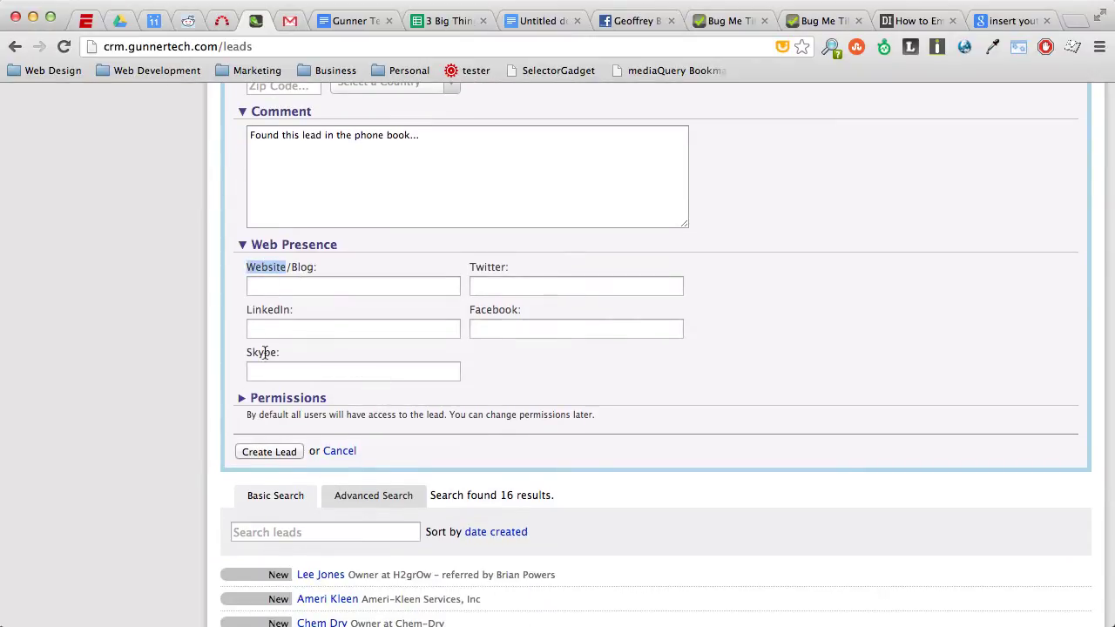
scroll(270, 405, "down", 2)
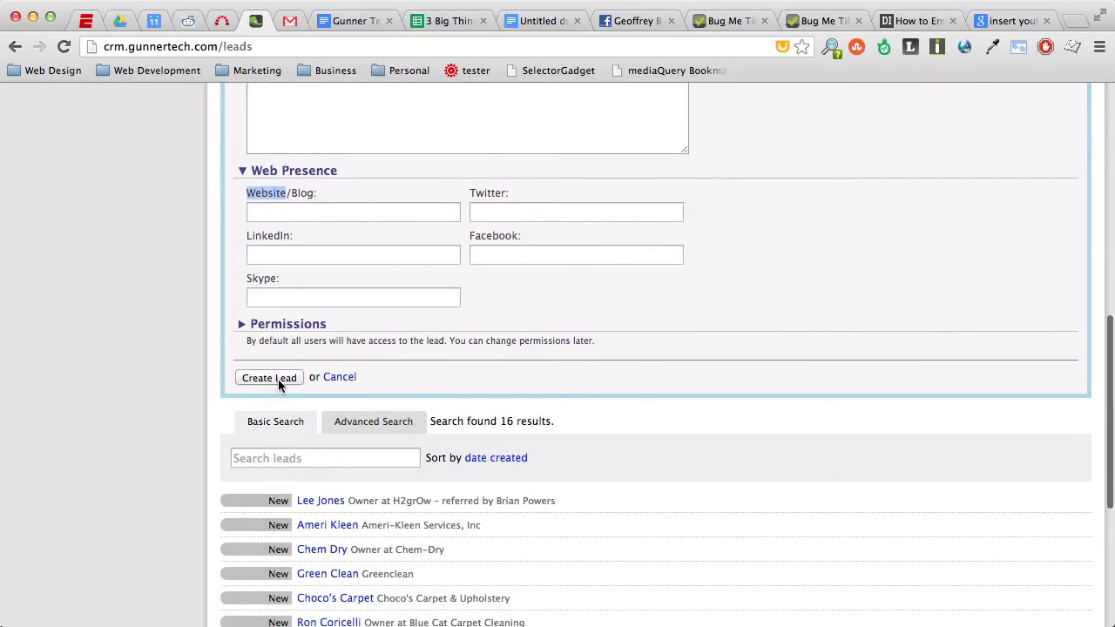
scroll(279, 380, "up", 5)
scroll(283, 386, "down", 7)
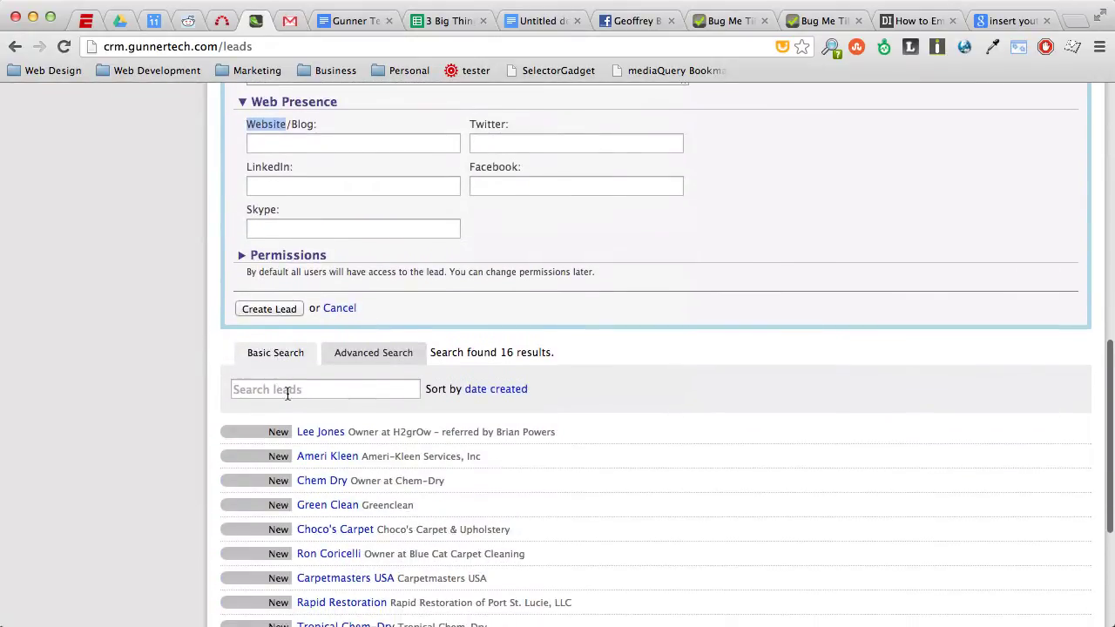
Edit the first lead, the owner at H2grOw, set its status to Contacted and save the lead.
left_click(324, 433)
scroll(322, 434, "up", 10)
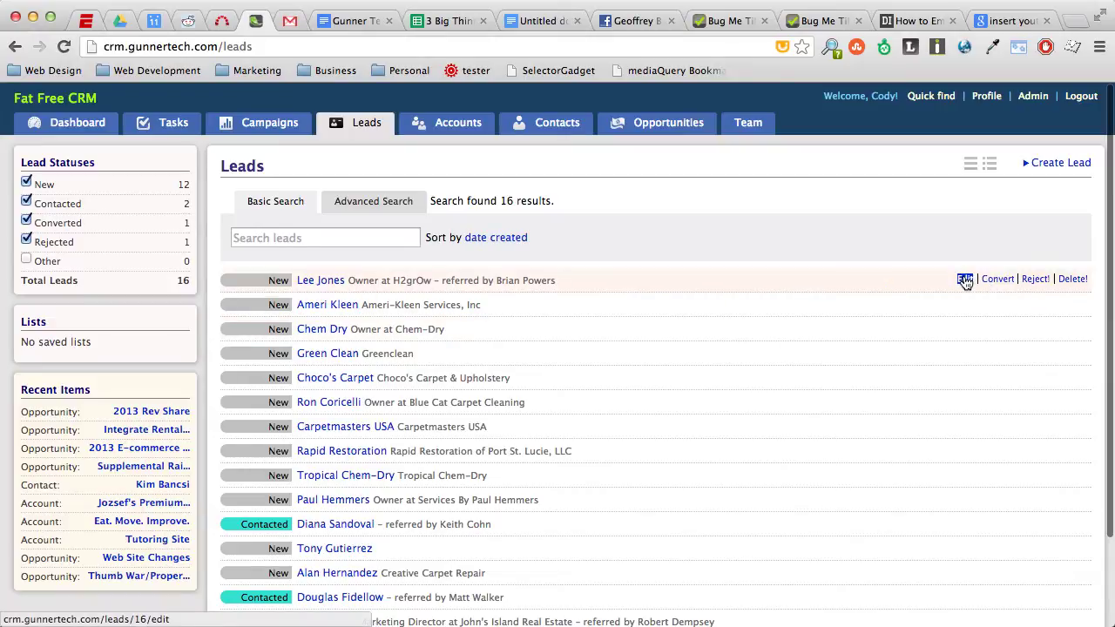
left_click(965, 281)
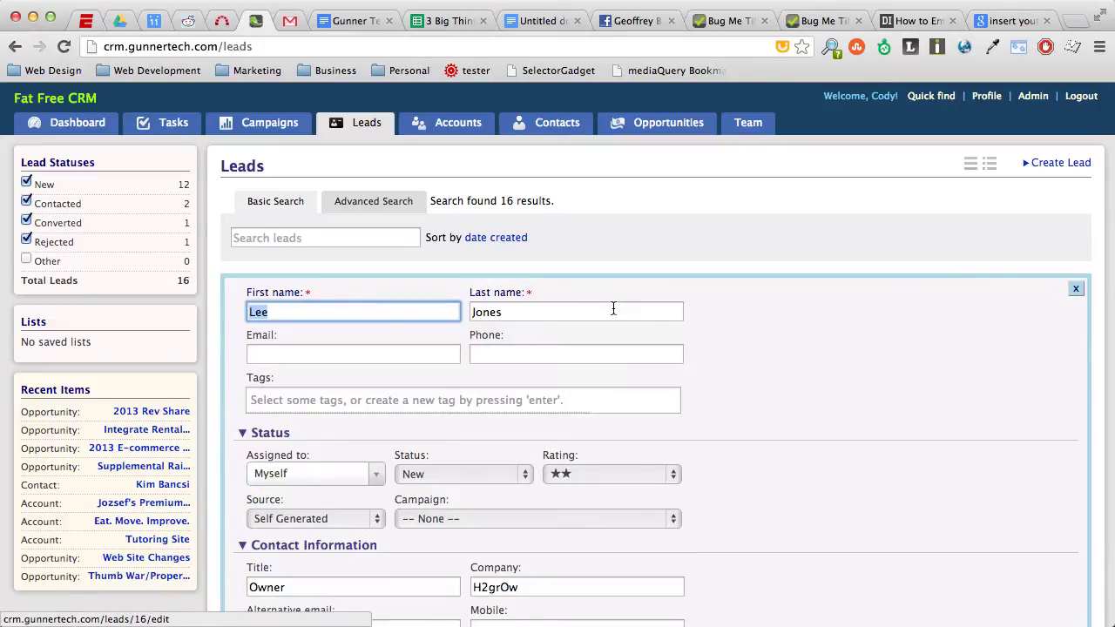
scroll(613, 309, "down", 2)
left_click(443, 404)
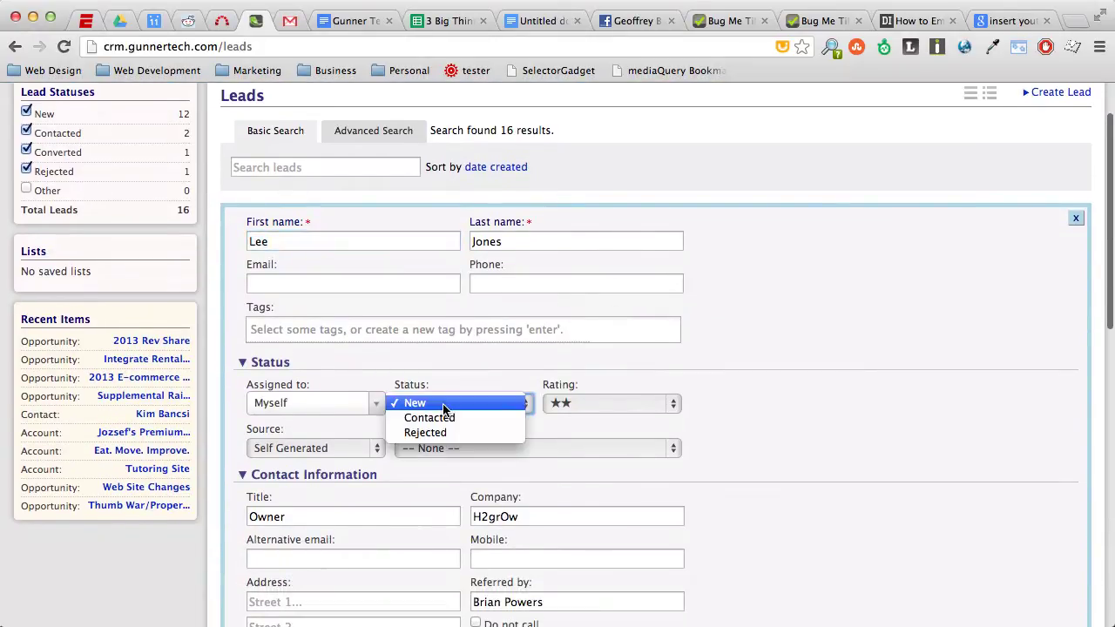
left_click(447, 419)
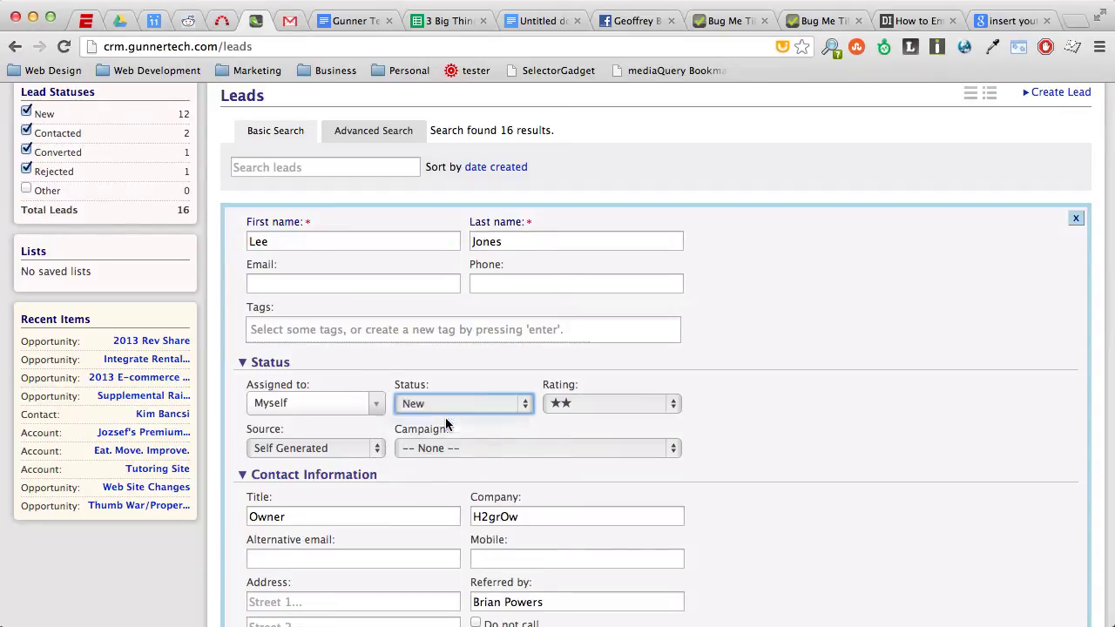
scroll(740, 527, "down", 10)
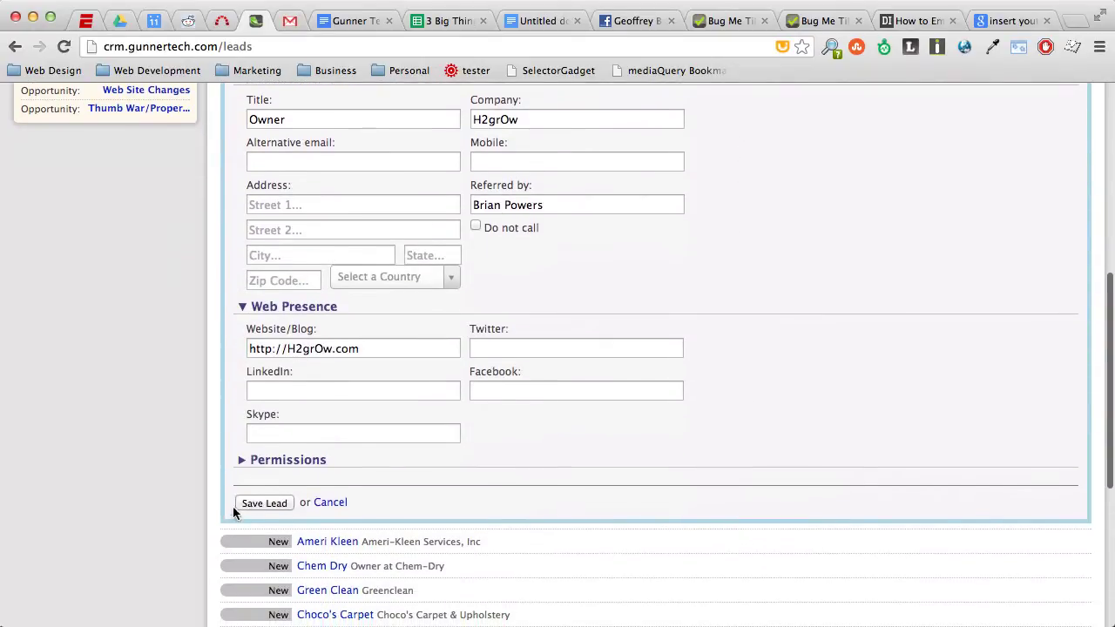
left_click(264, 502)
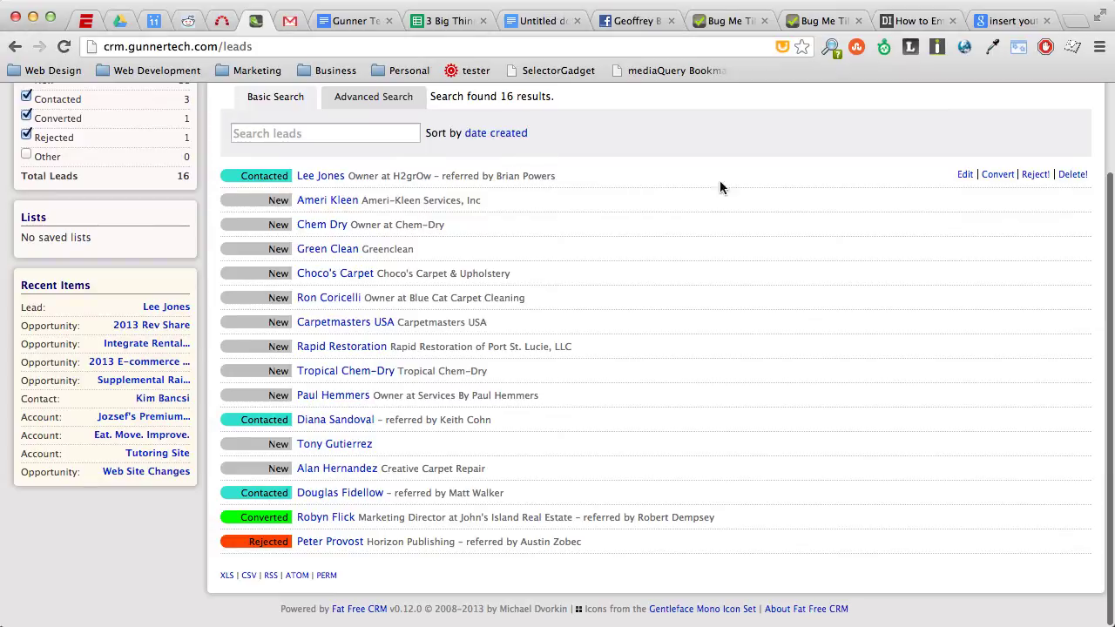
Start converting the H2grOw lead and switch its account entry to selecting an existing account.
left_click(1000, 179)
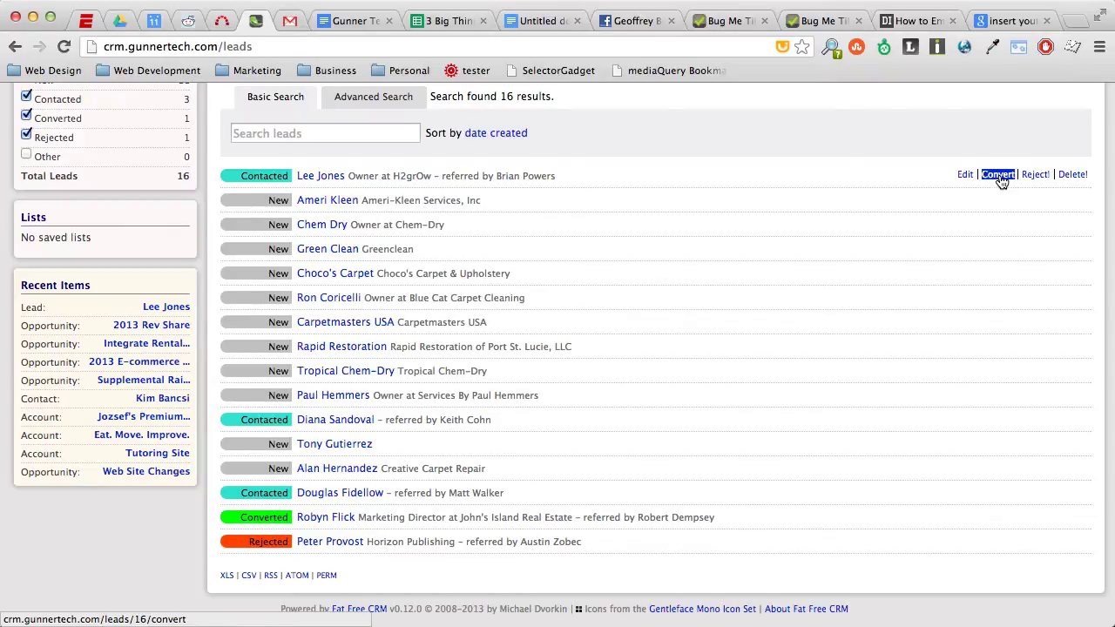
left_click(1000, 178)
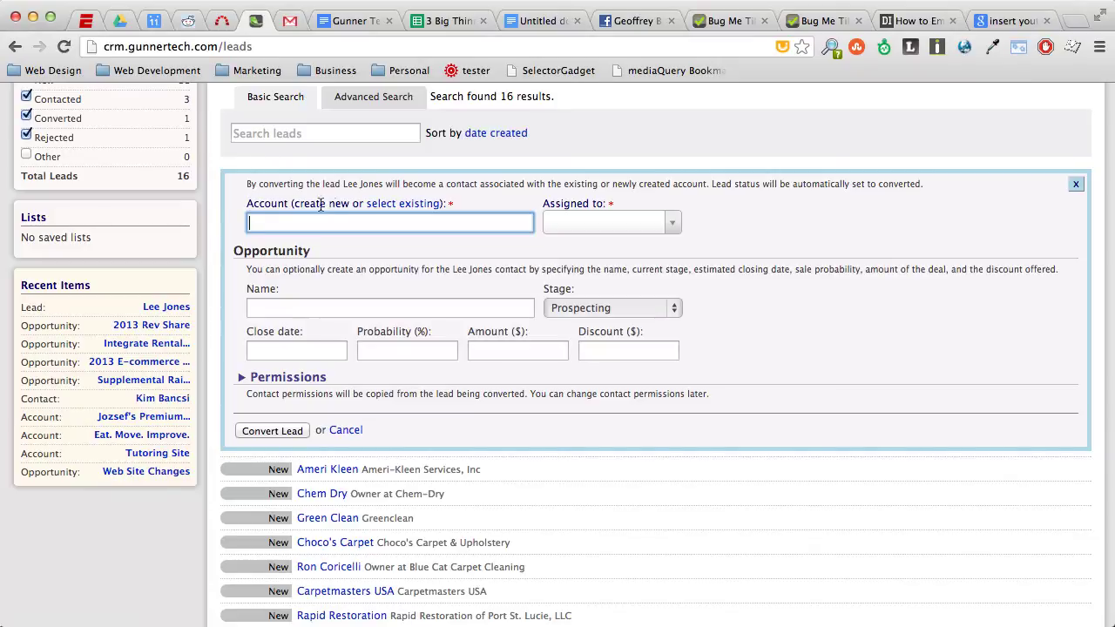
left_click(417, 209)
left_click(401, 224)
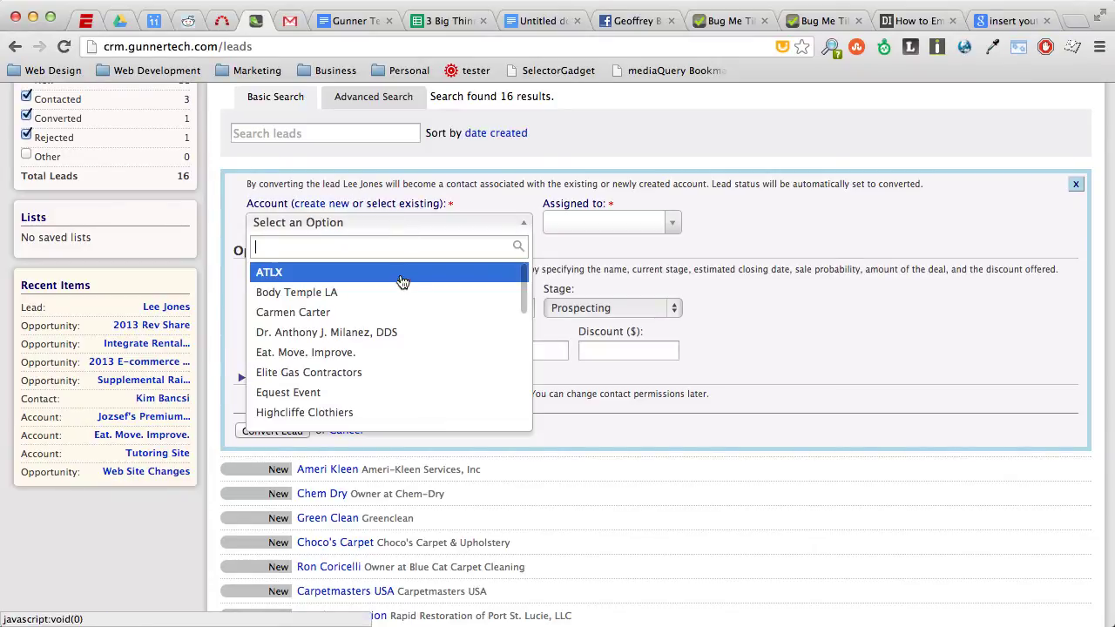
left_click(270, 183)
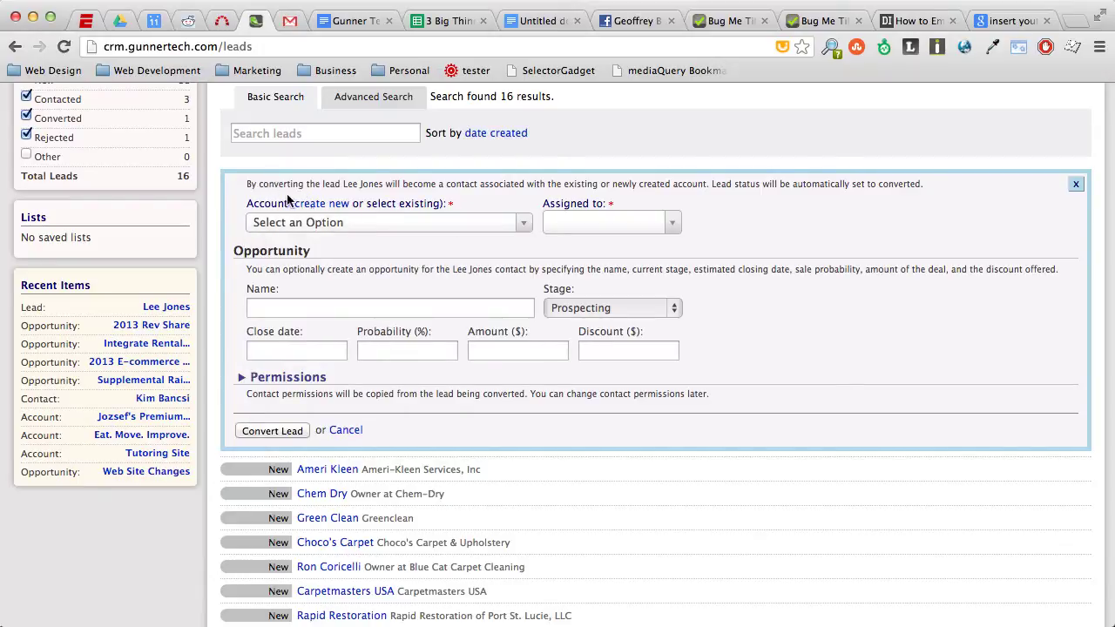
Browse the existing accounts for the conversion and search them for H2Gro.
left_click(363, 229)
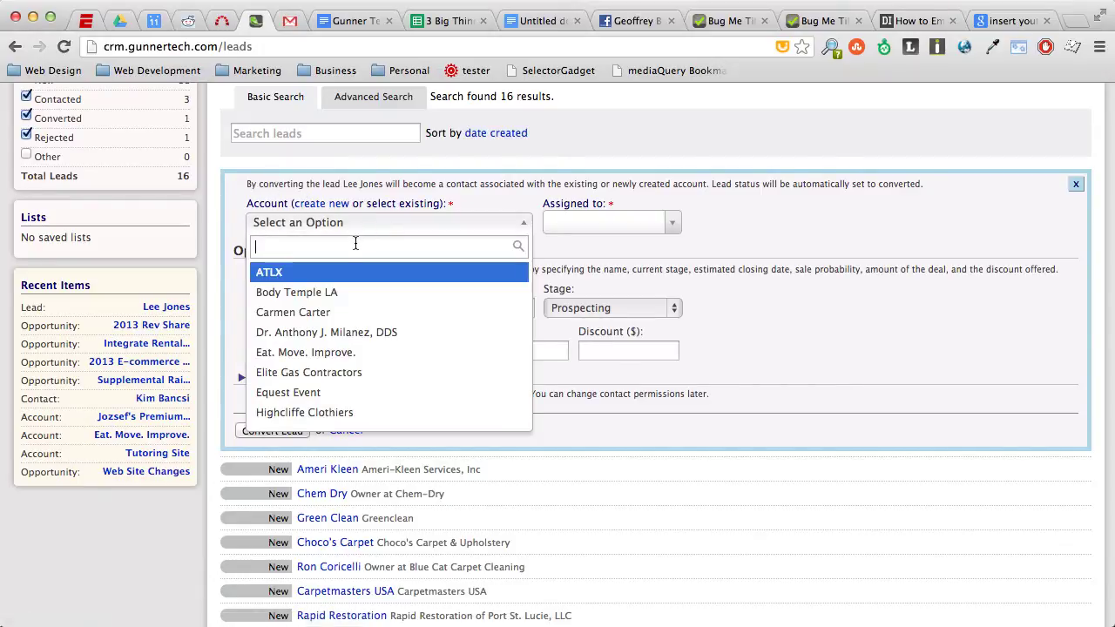
scroll(329, 319, "down", 5)
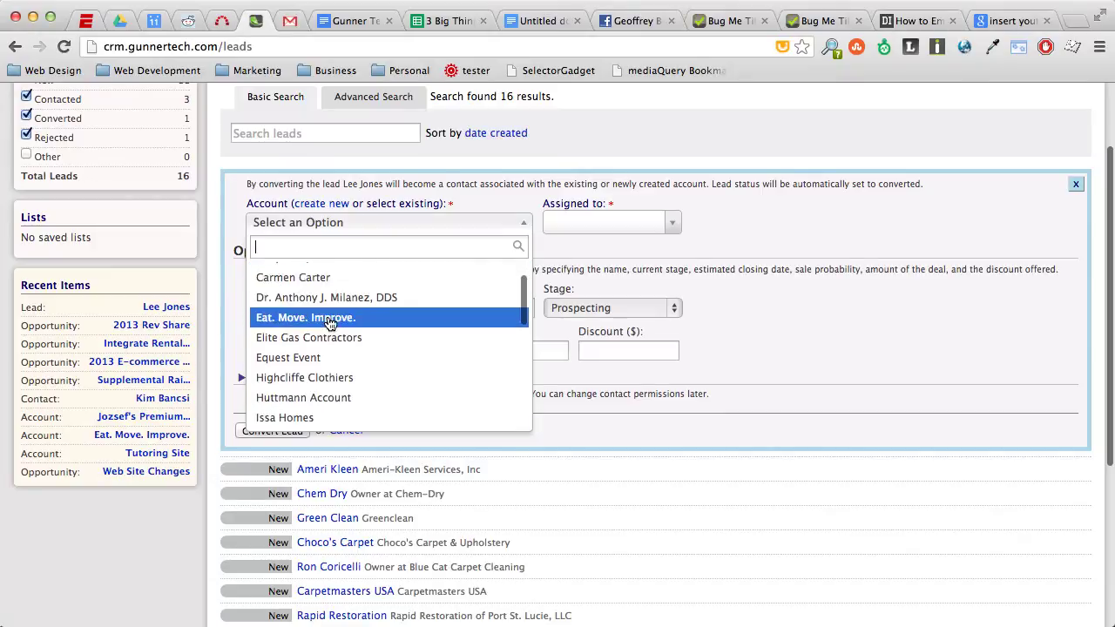
scroll(329, 322, "up", 2)
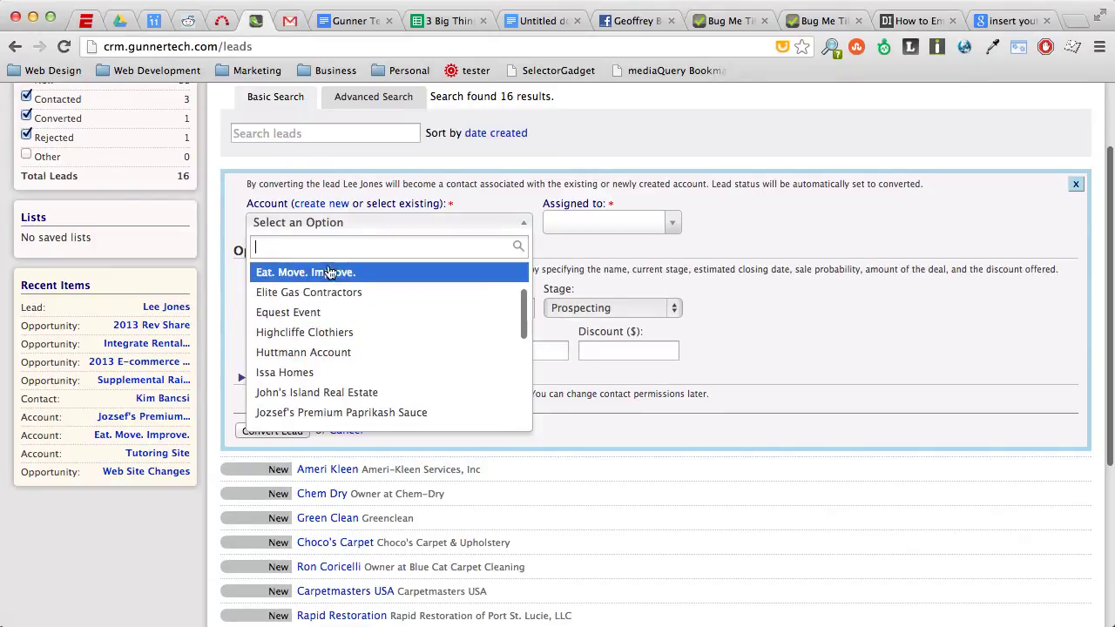
type("H2Gro")
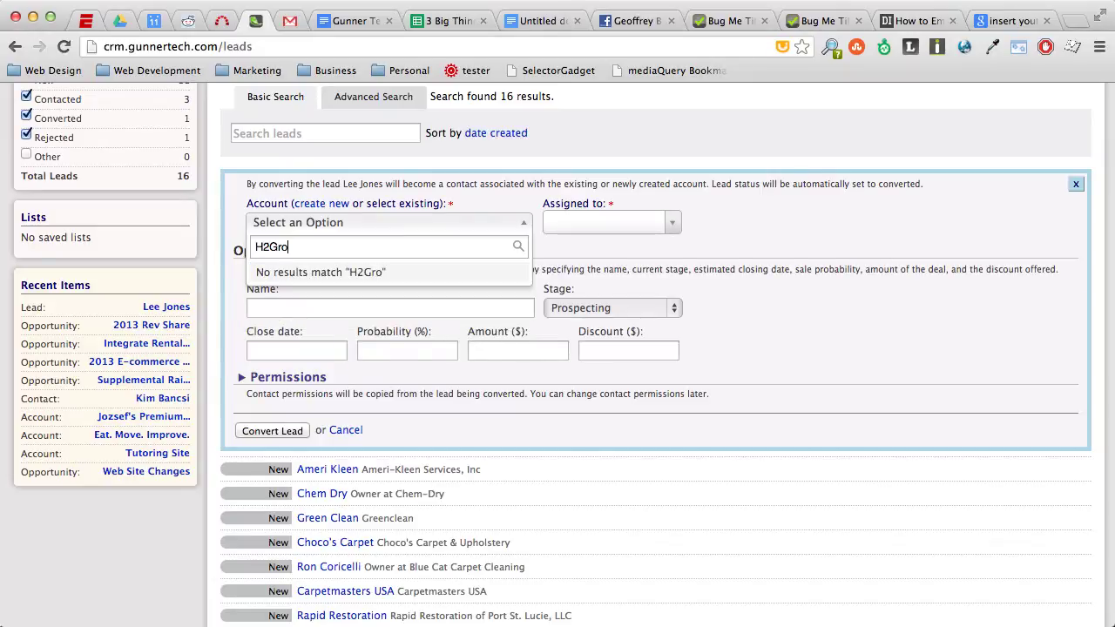
key("super+a")
key("super+c")
key("super+t")
key("super+v")
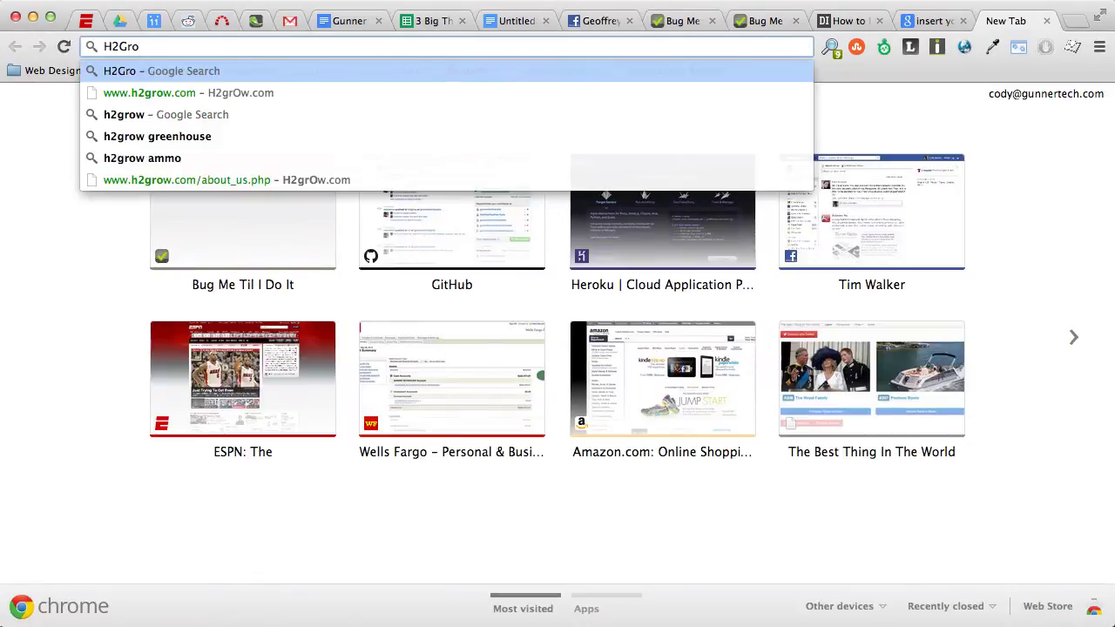
key("super+w")
Complete the existing-account search as H2Grow and set the conversion's assignee to Myself.
key("Right")
type("w")
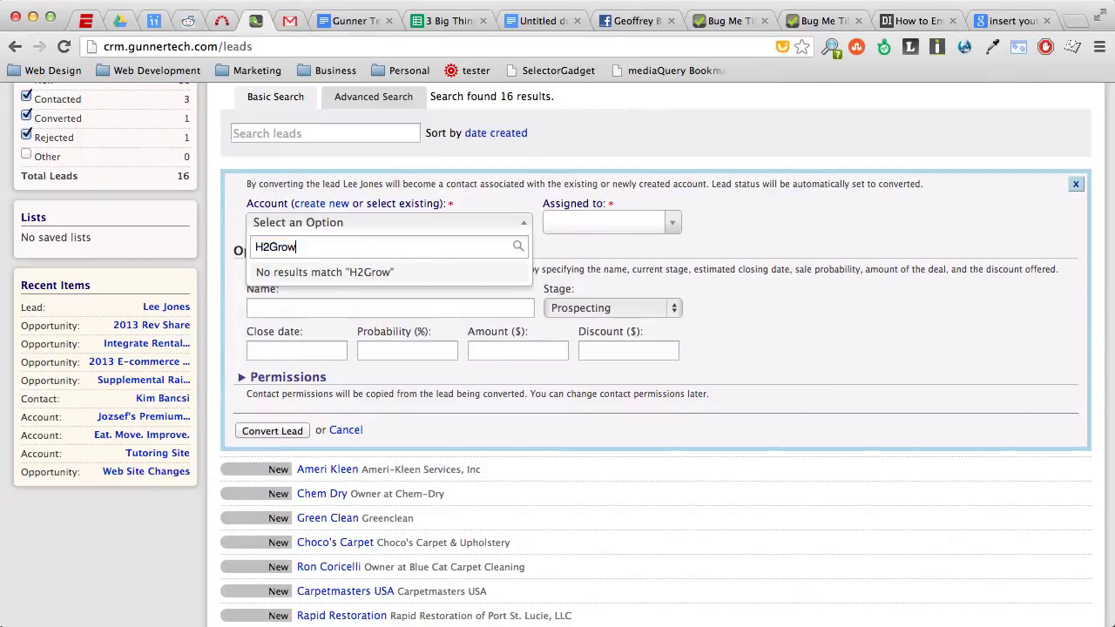
left_click(573, 232)
left_click(573, 231)
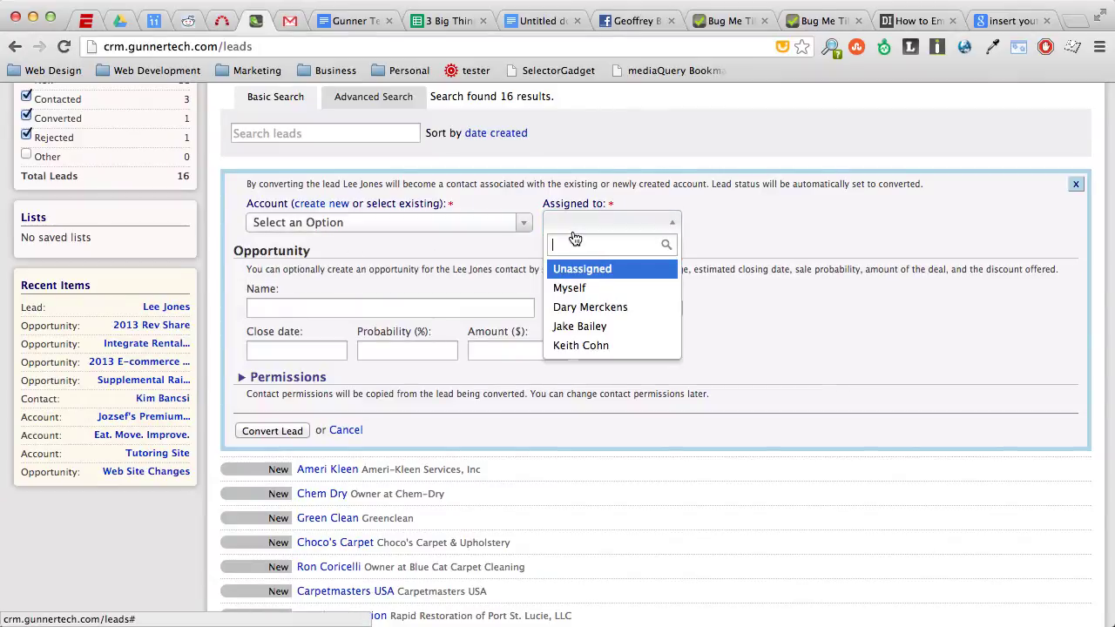
left_click(571, 290)
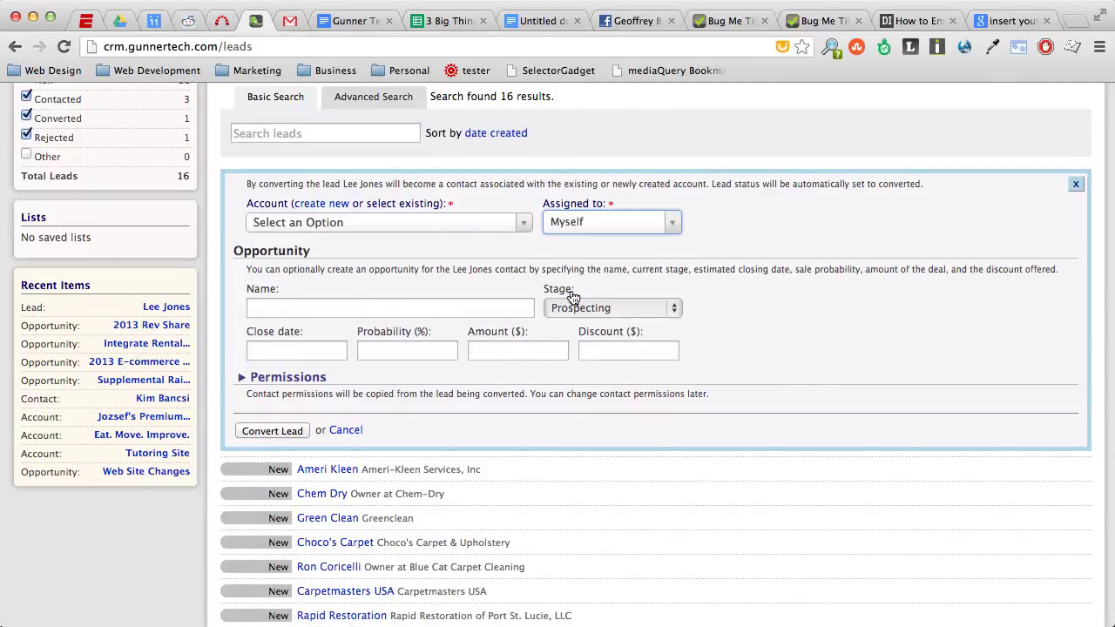
Name the opportunity 2013 Rev Share, keep its stage at Prospecting and set its close date to 2013-07-31.
left_click(406, 300)
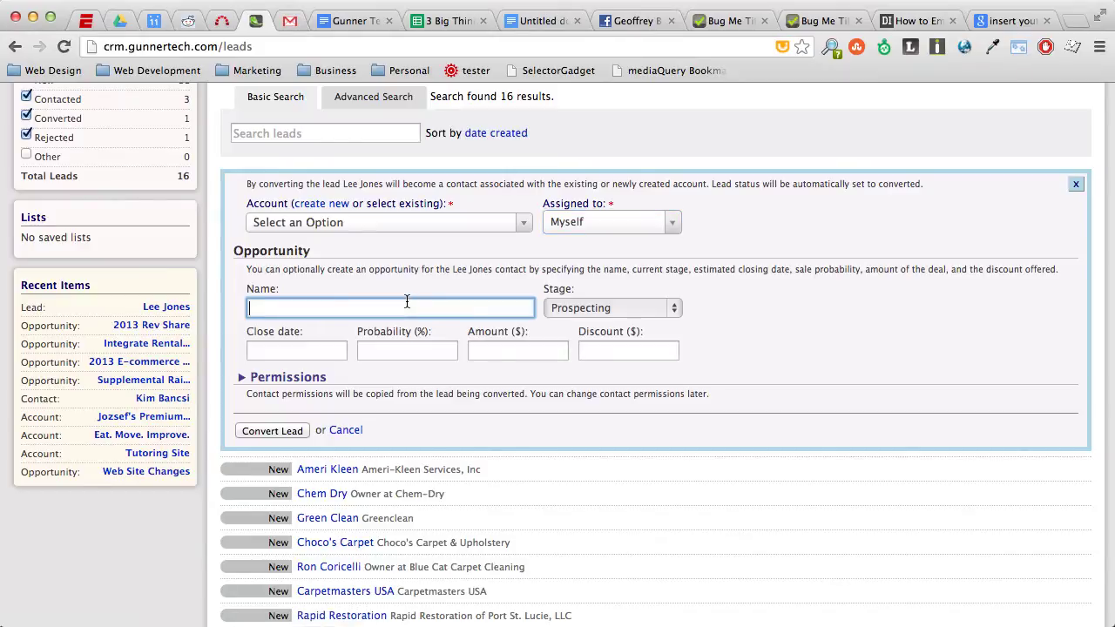
type("2013 Rev Share")
key("Tab")
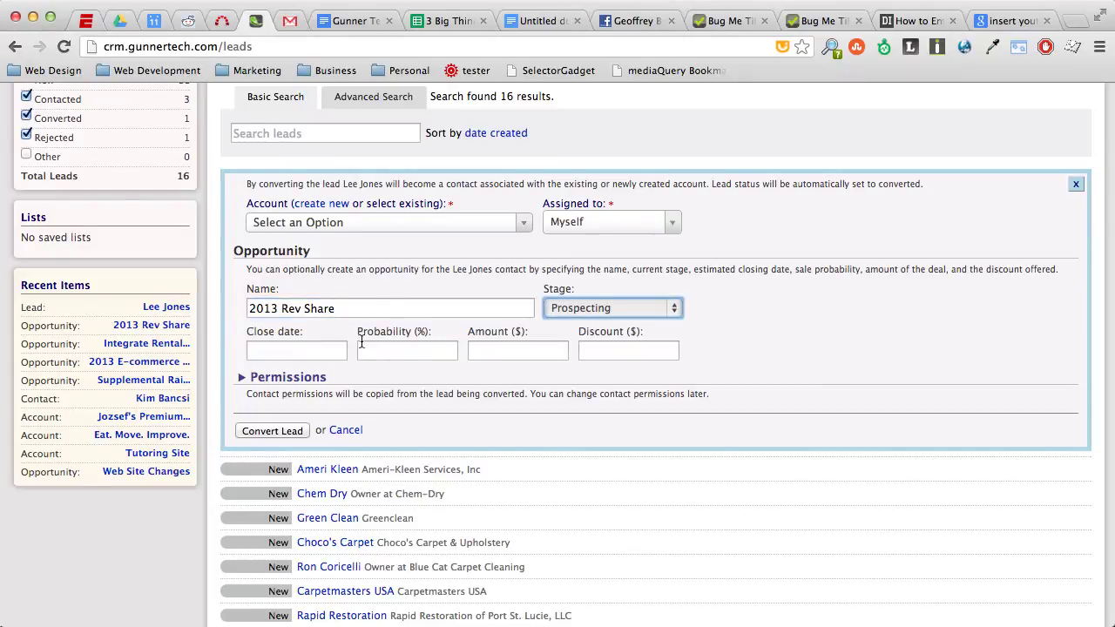
key("Tab")
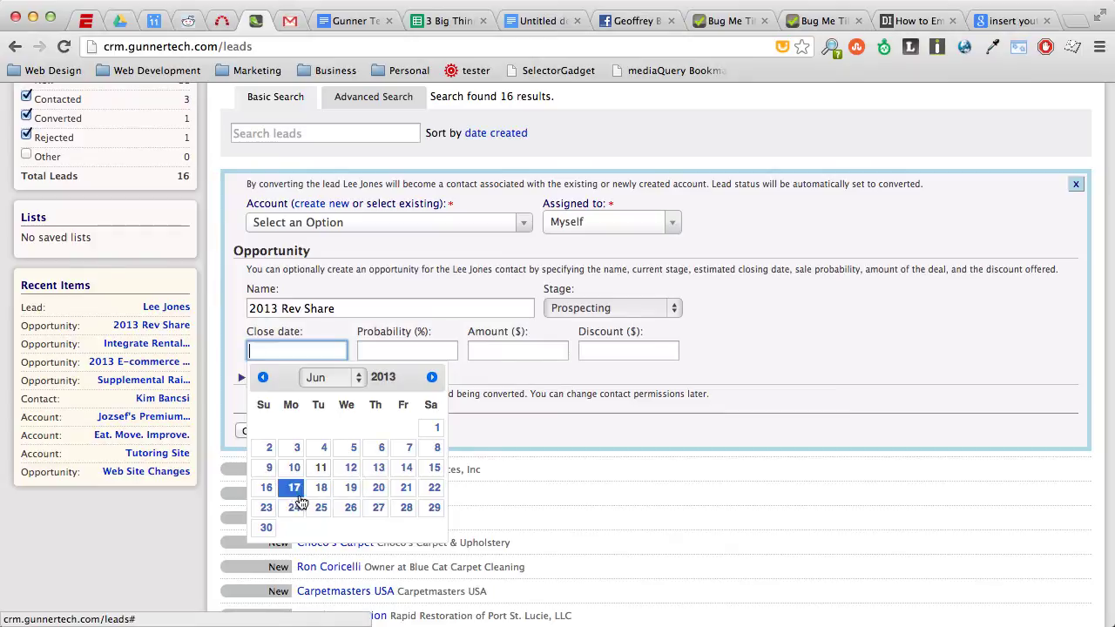
left_click(431, 377)
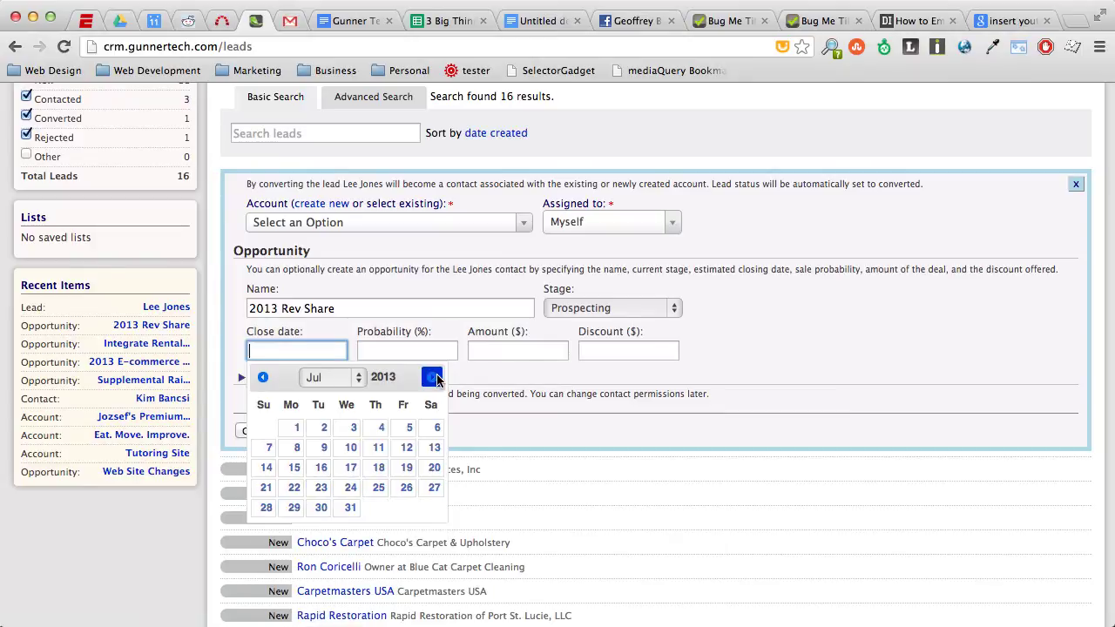
left_click(349, 509)
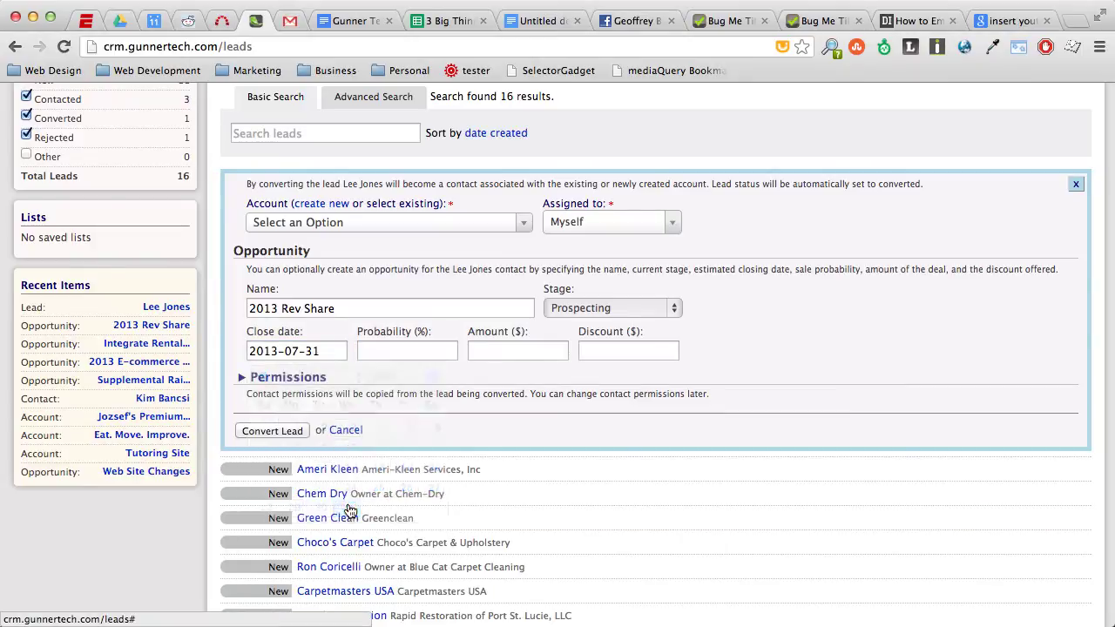
Set the opportunity's probability to 20 percent.
left_click(405, 355)
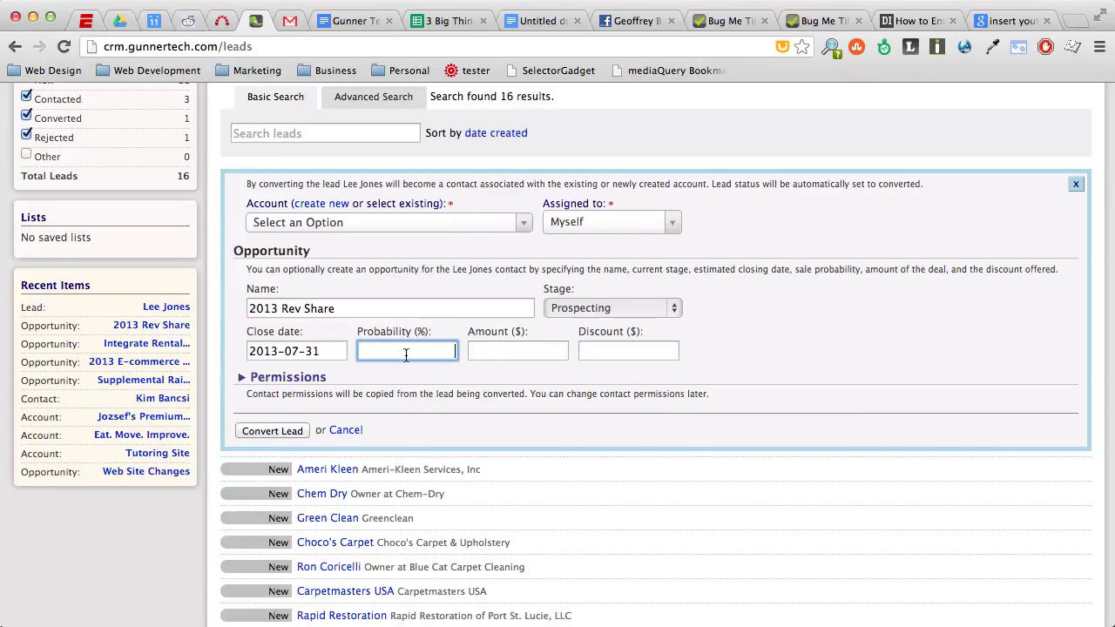
type("20")
key("Tab")
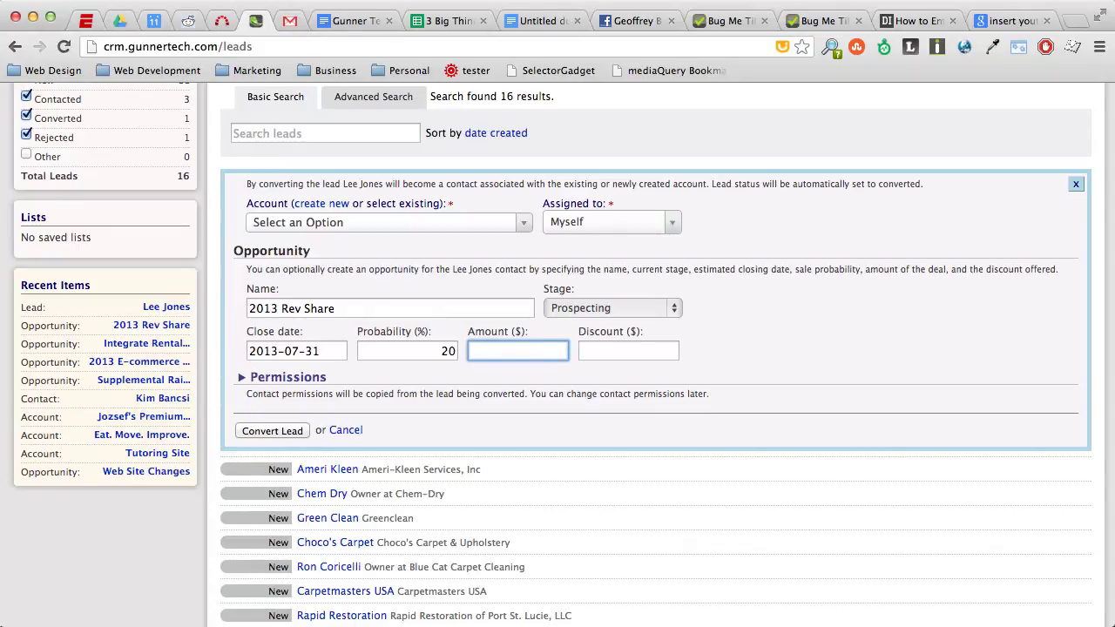
key("shift+Tab")
key("shift+Tab")
key("shift+Tab")
key("shift+Tab")
key("shift+Tab")
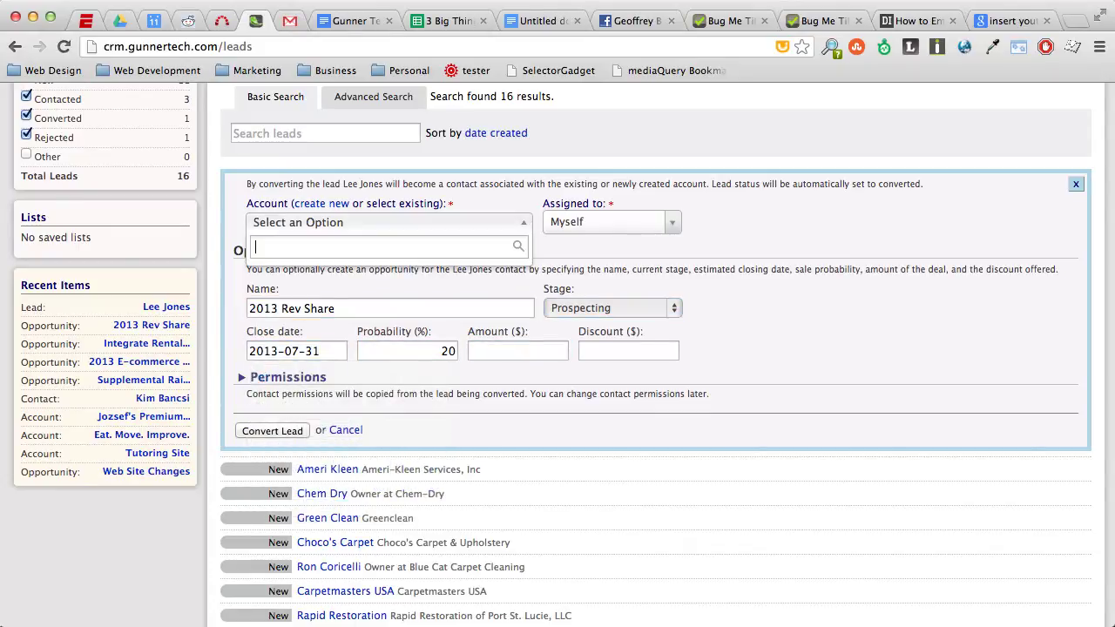
key("Tab")
key("Tab")
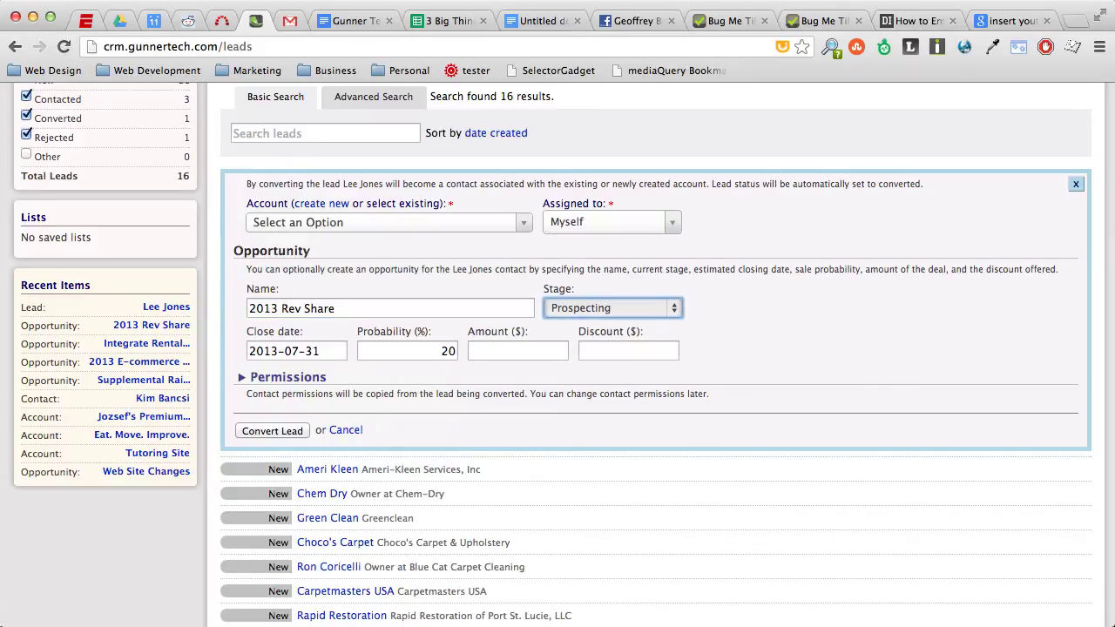
key("Tab")
key("Tab")
key("Tab")
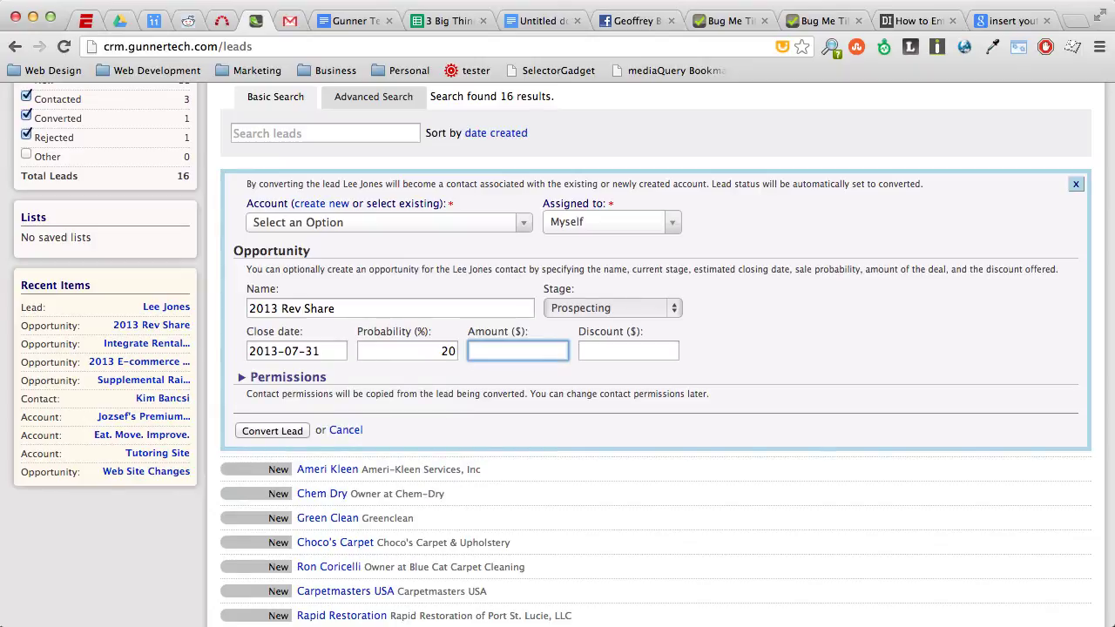
Enter 100,000 as the opportunity's amount and try to convert the lead.
type("100,000")
left_click(272, 430)
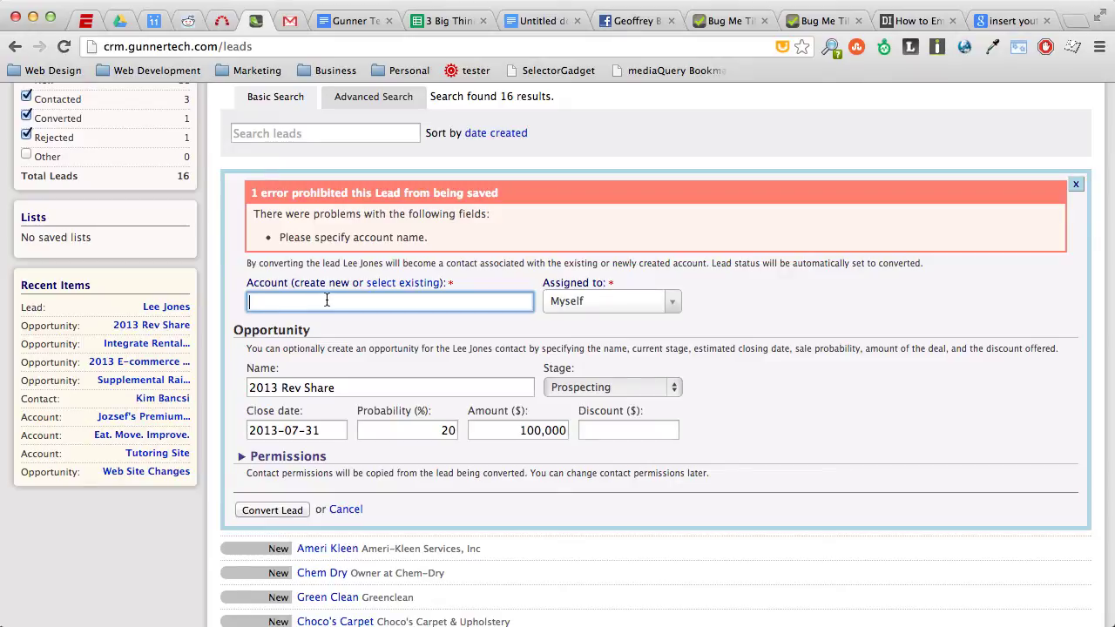
Enter H2Grow as the new account's name and try to convert the lead again.
scroll(326, 299, "up", 1)
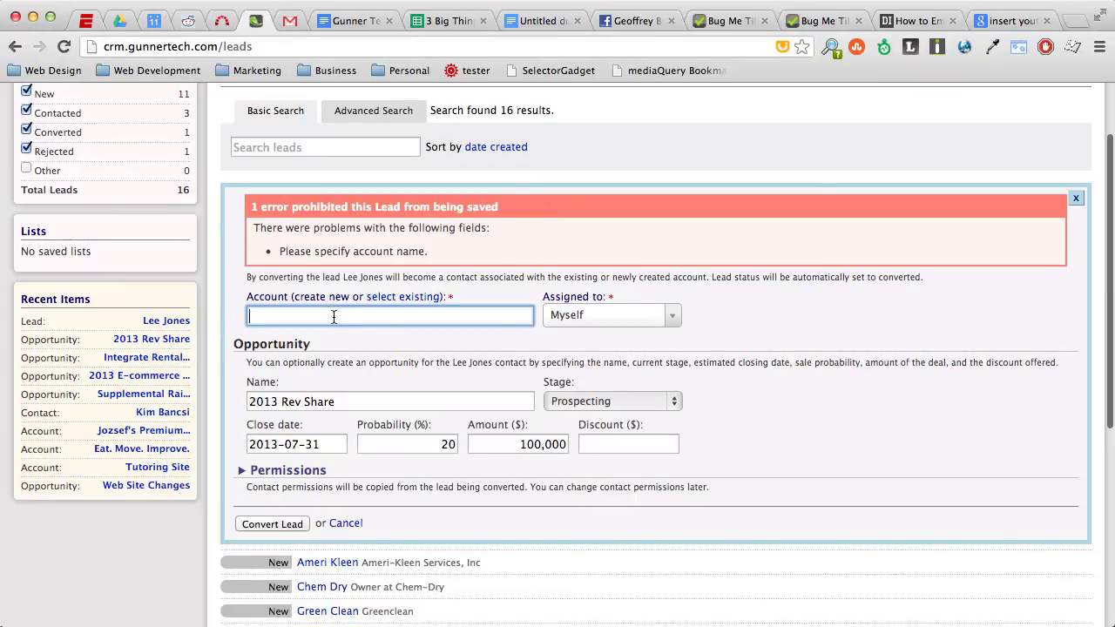
type("Ha")
key("BackSpace")
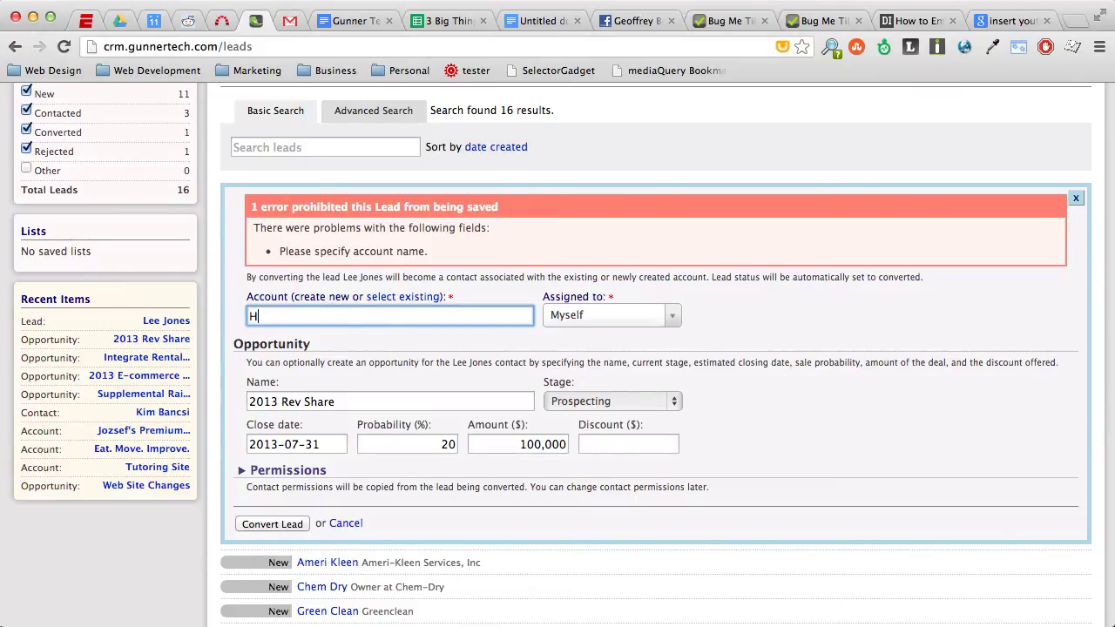
type("2Grow")
left_click(268, 524)
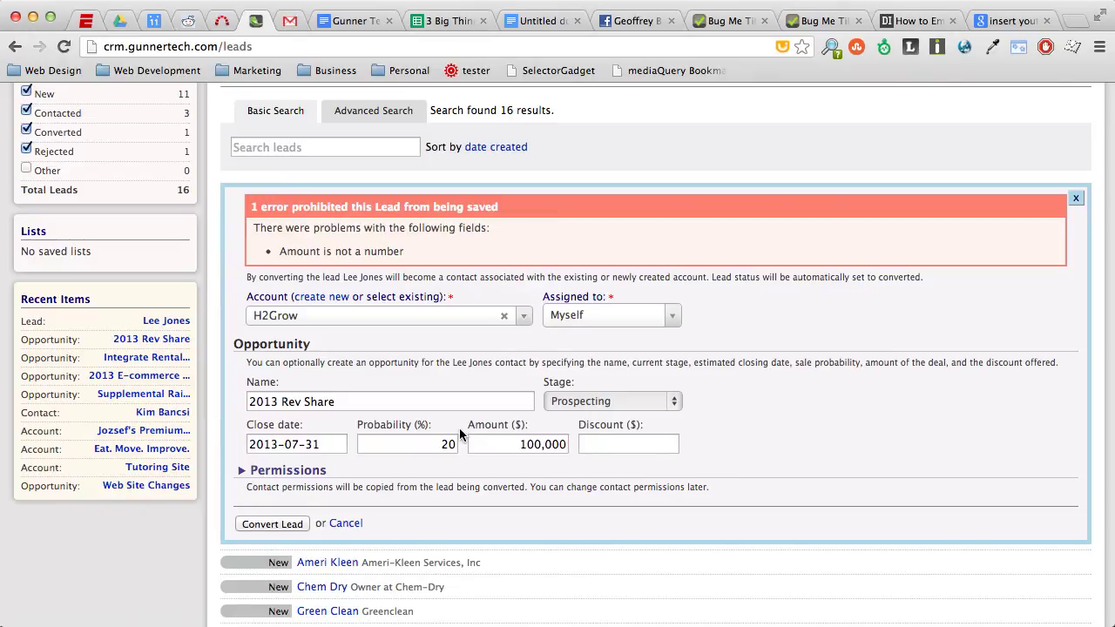
scroll(430, 371, "up", 1)
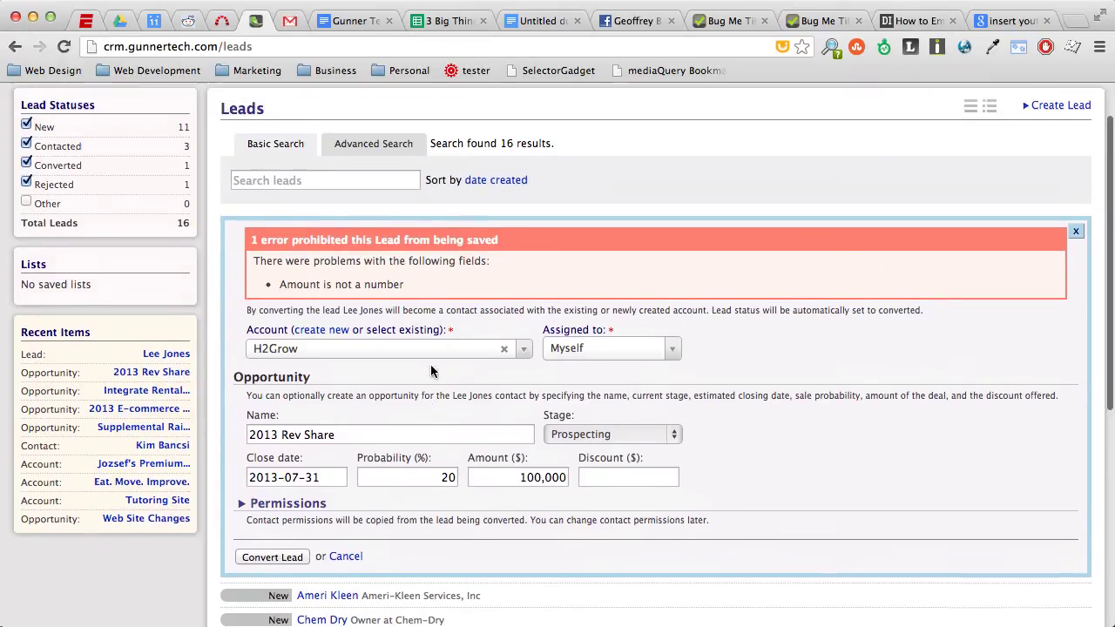
scroll(431, 371, "up", 1)
left_click(446, 368)
left_click(446, 373)
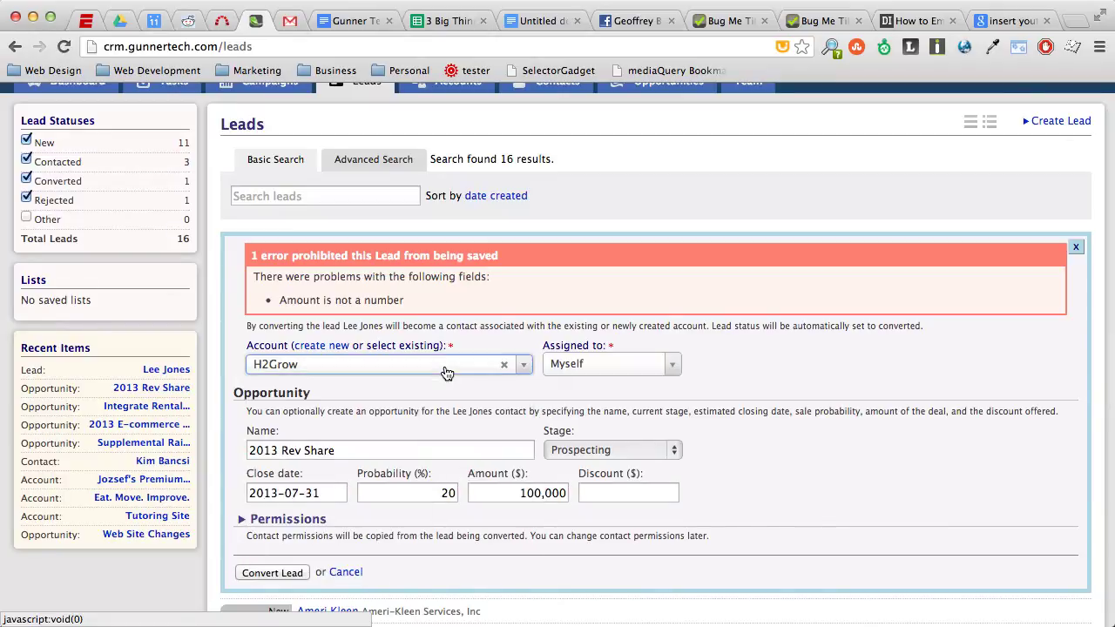
scroll(416, 387, "down", 3)
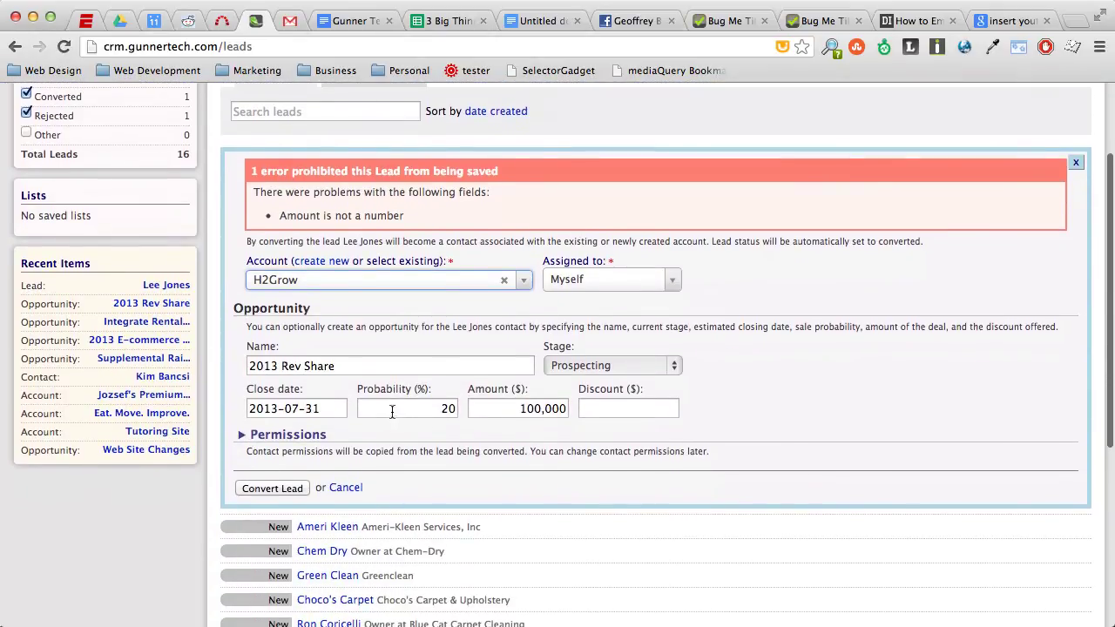
Remove the comma from the opportunity's amount so it reads 100000, and convert the lead.
left_click(275, 486)
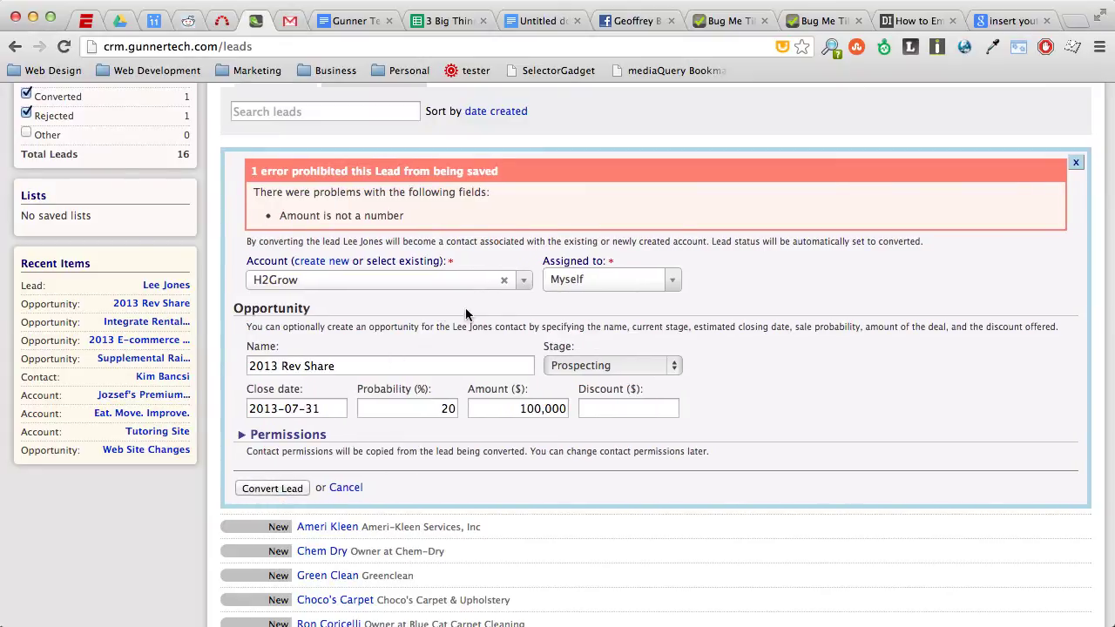
left_click(544, 408)
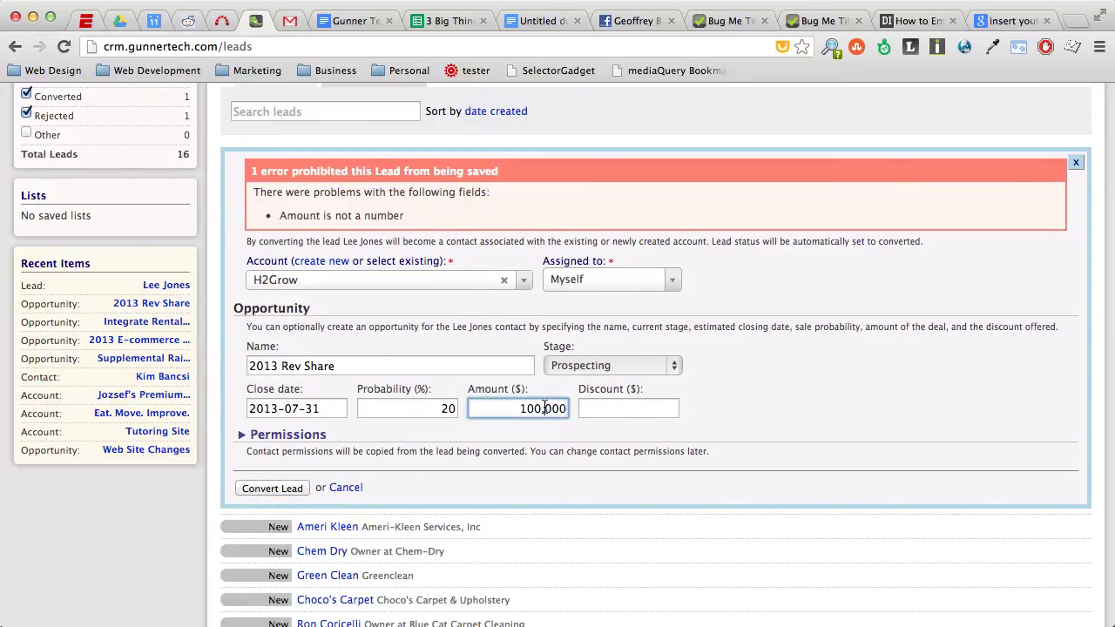
key("BackSpace")
left_click(269, 486)
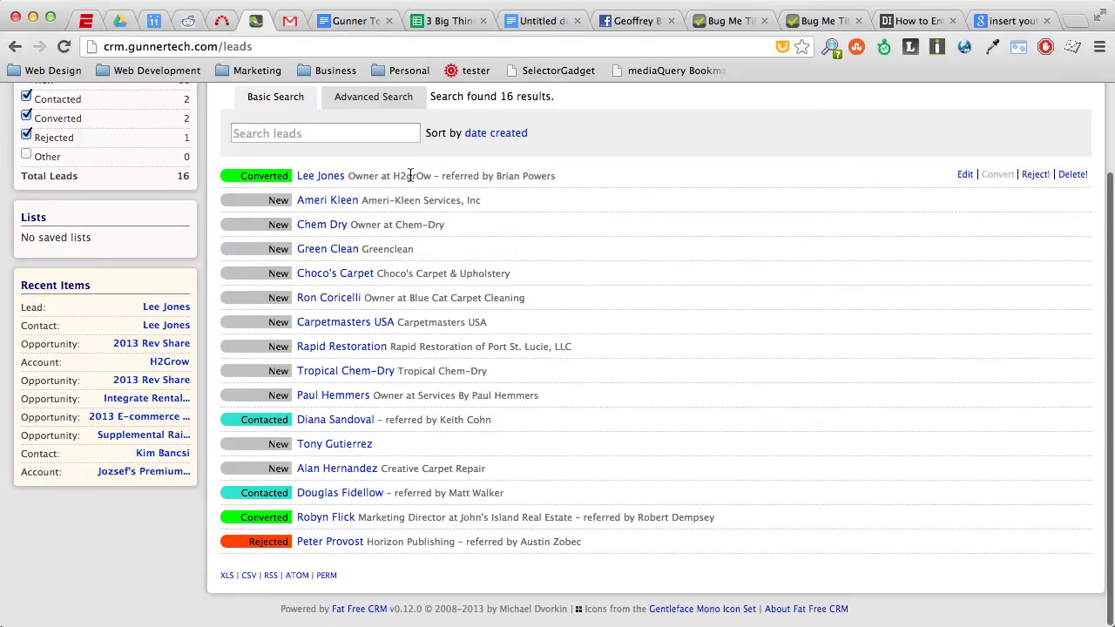
Check the converted lead's status in the leads list and open the opportunities list to view the new H2Grow opportunity.
scroll(383, 199, "up", 1)
left_click_drag(350, 196, 312, 202)
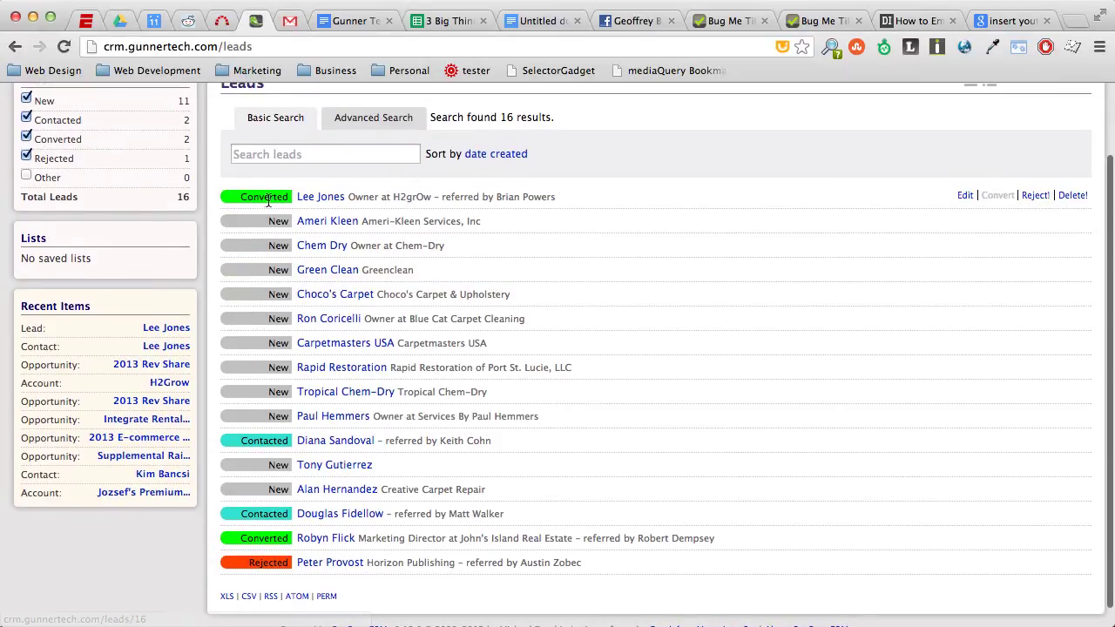
scroll(305, 202, "up", 3)
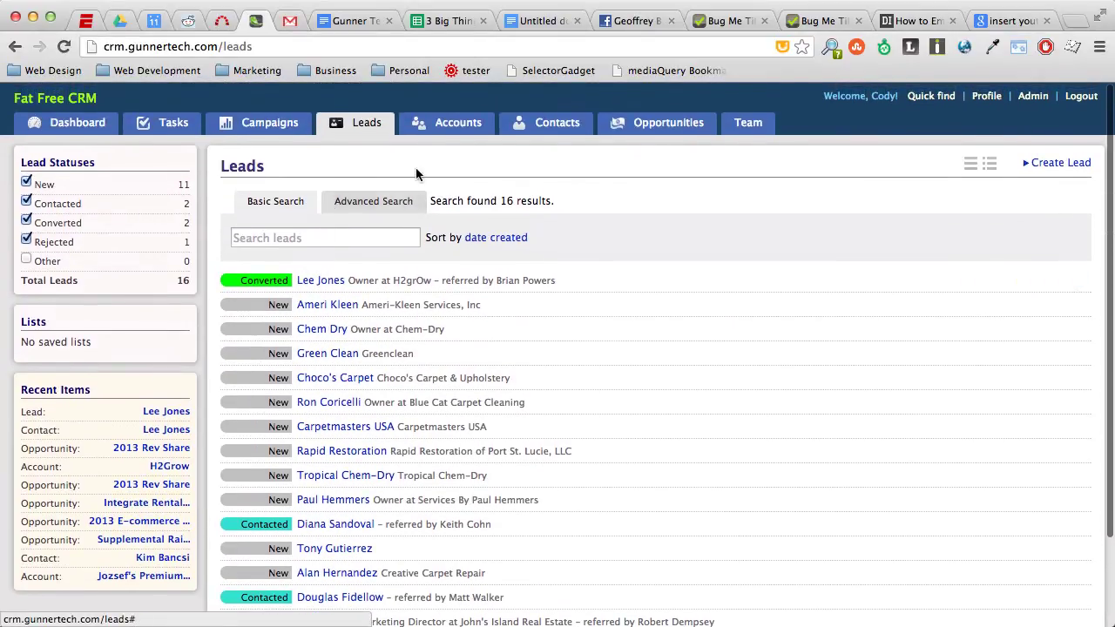
left_click(632, 128)
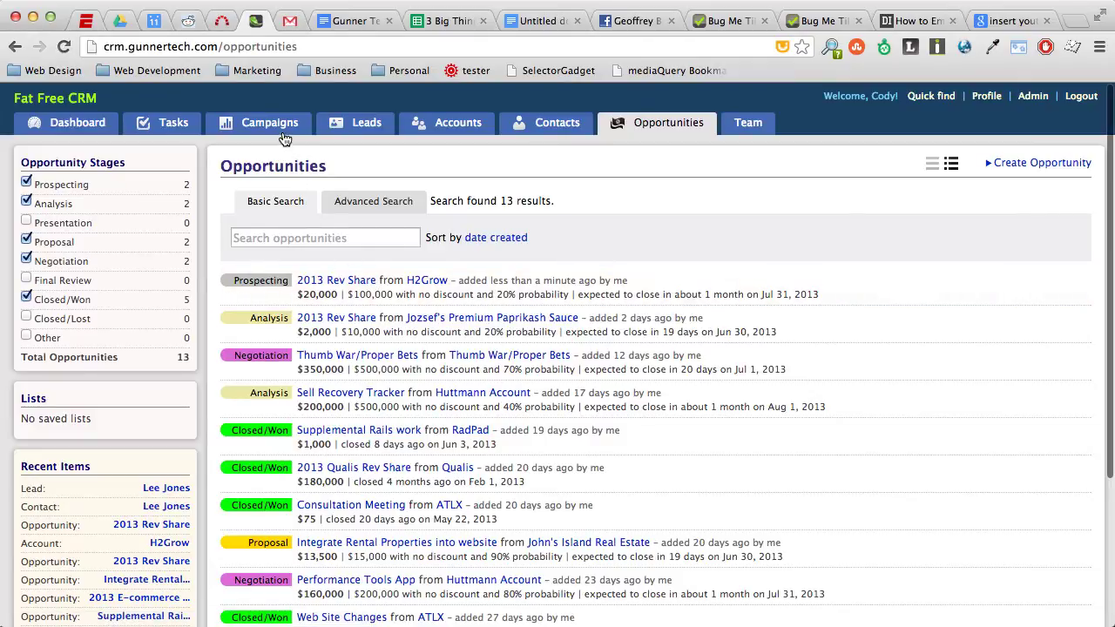
Return to the leads list and examine the leads' statuses, including the rejected Horizon Publishing lead.
left_click(343, 130)
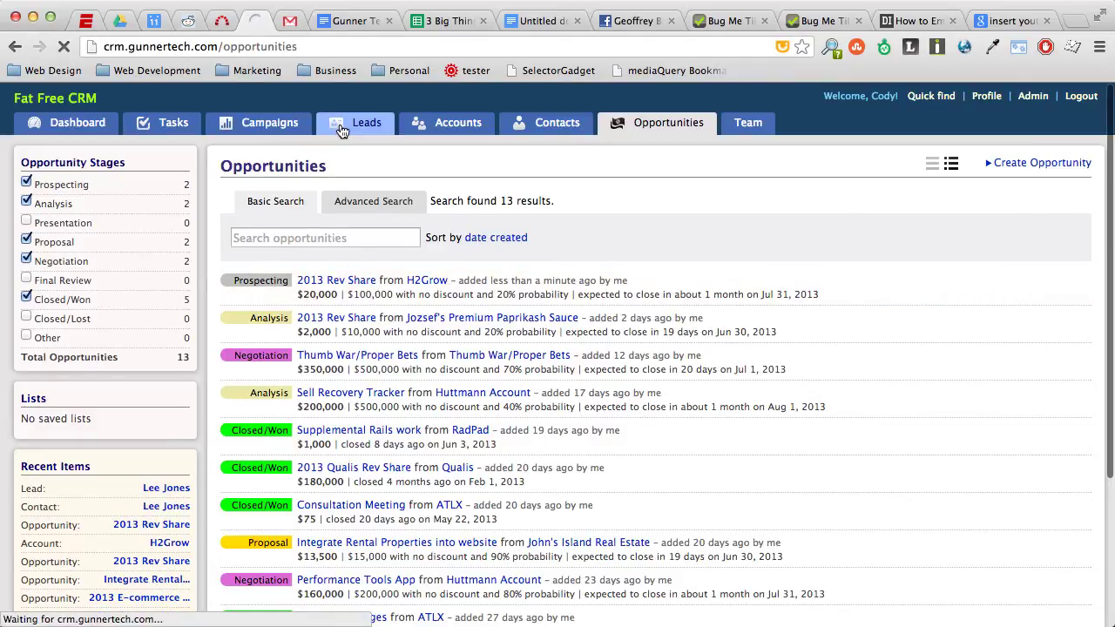
scroll(313, 355, "down", 3)
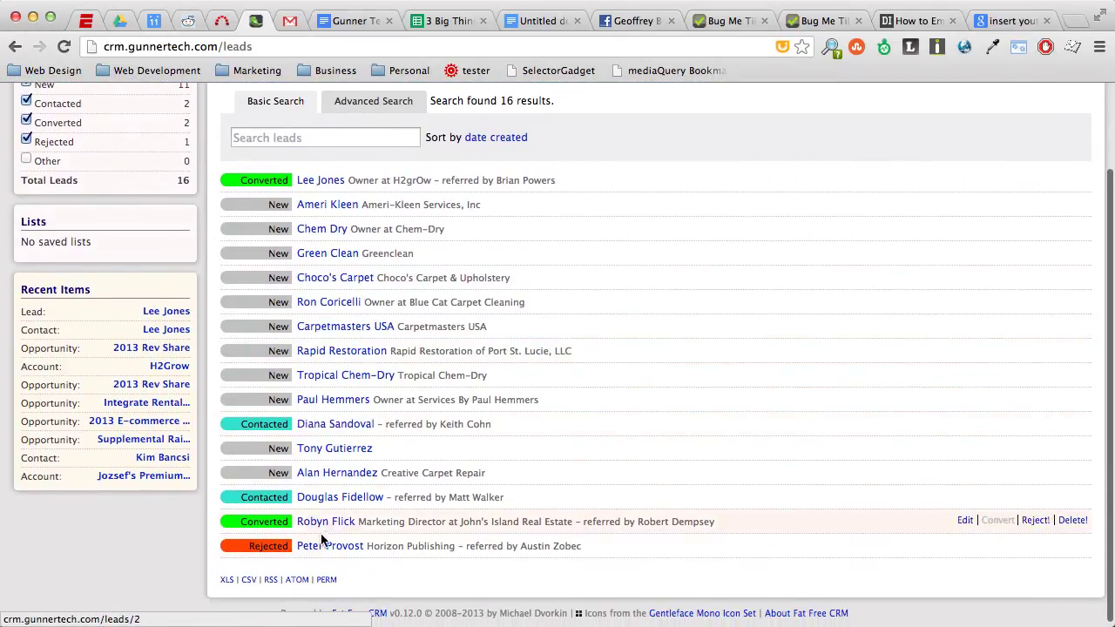
scroll(327, 552, "down", 1)
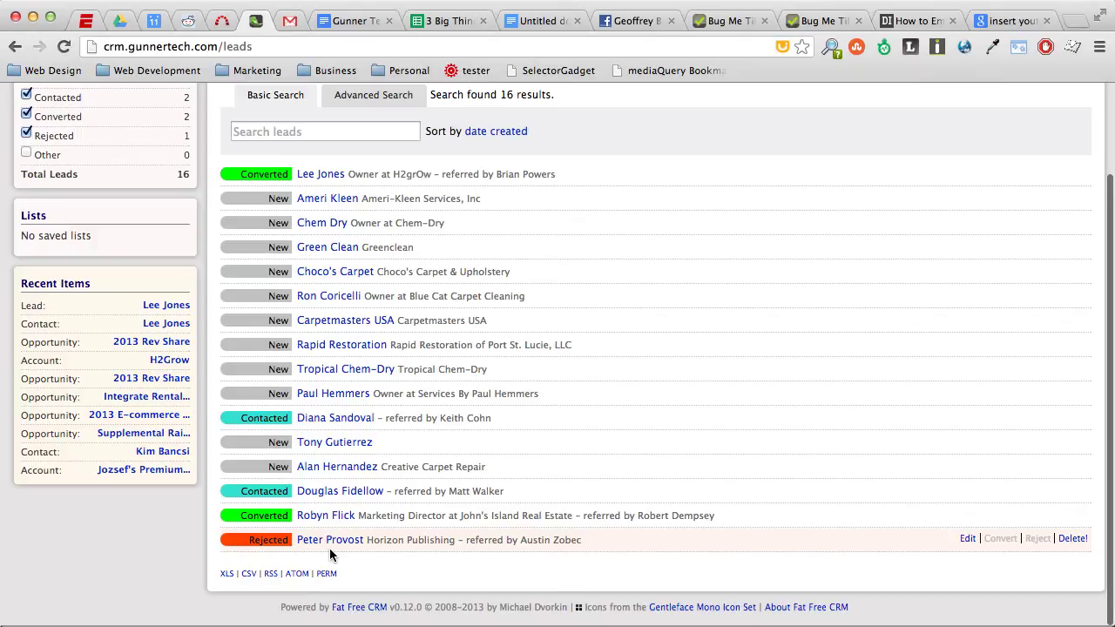
scroll(329, 554, "up", 1)
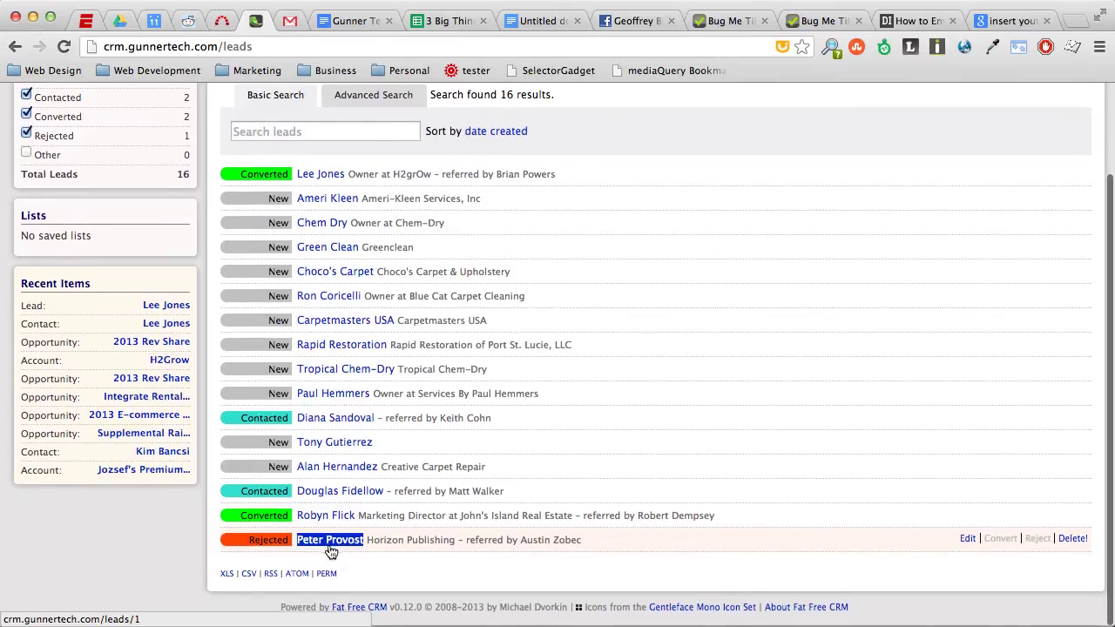
scroll(387, 482, "up", 2)
scroll(388, 484, "up", 1)
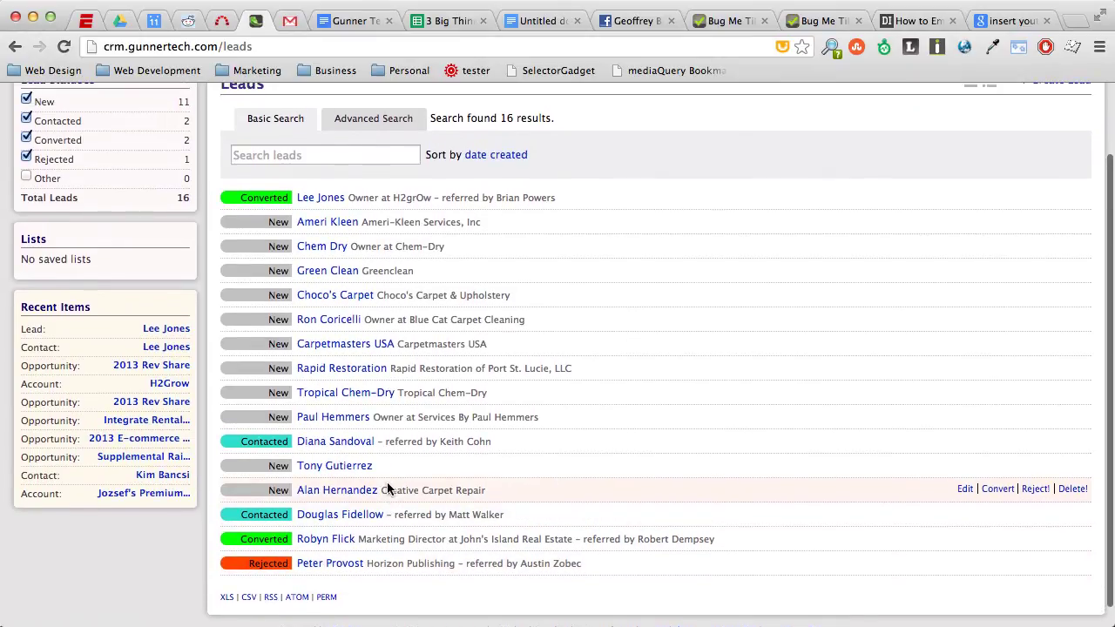
scroll(387, 482, "up", 3)
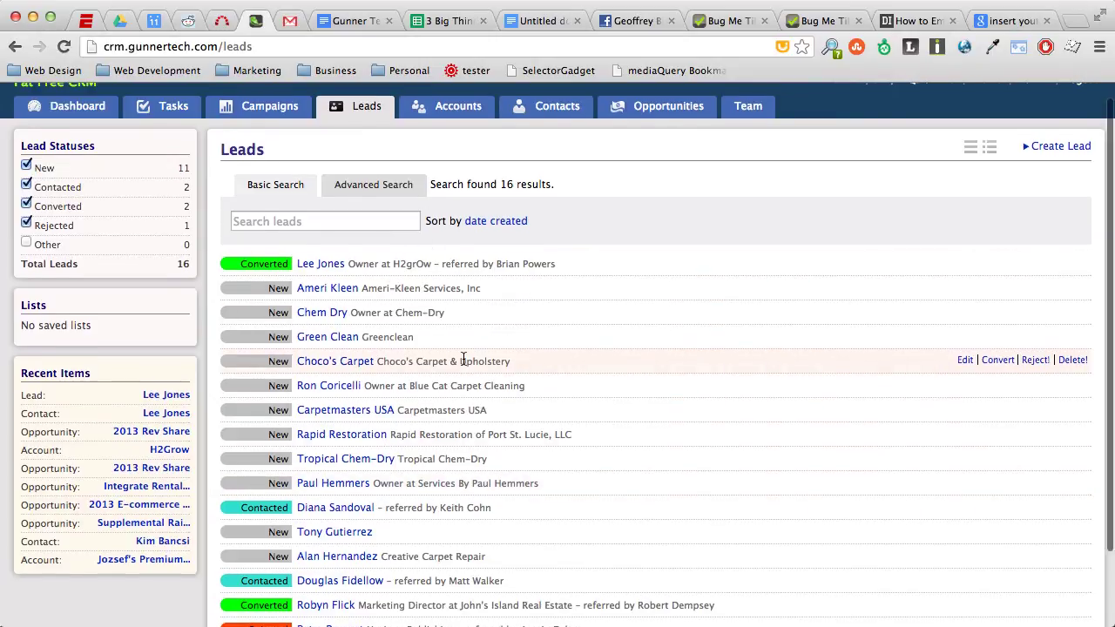
scroll(463, 357, "down", 3)
scroll(462, 357, "up", 2)
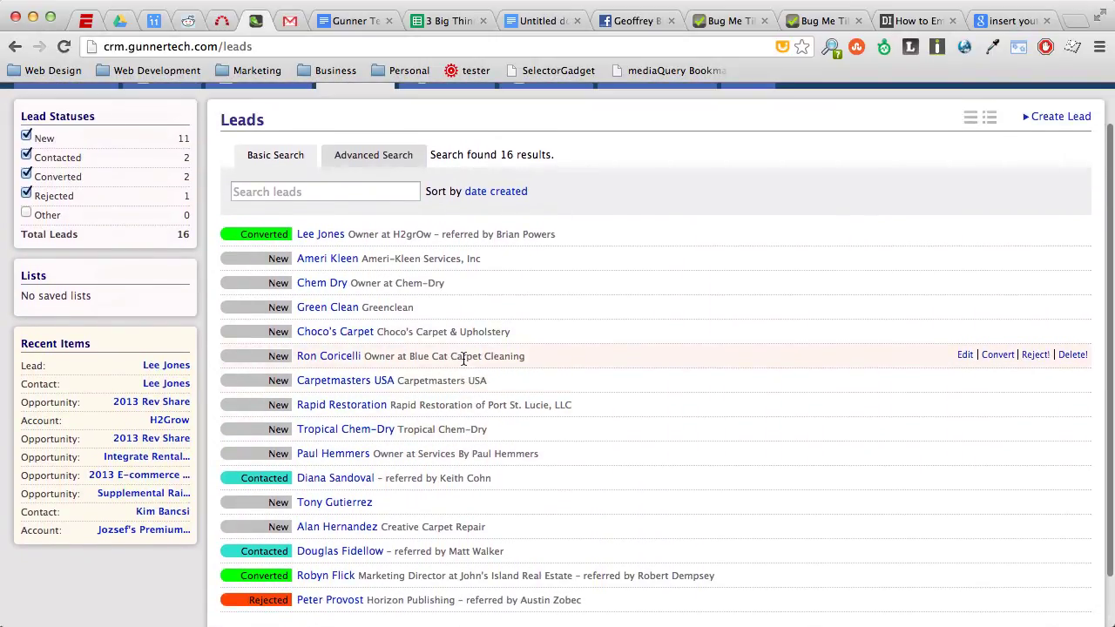
scroll(462, 359, "up", 1)
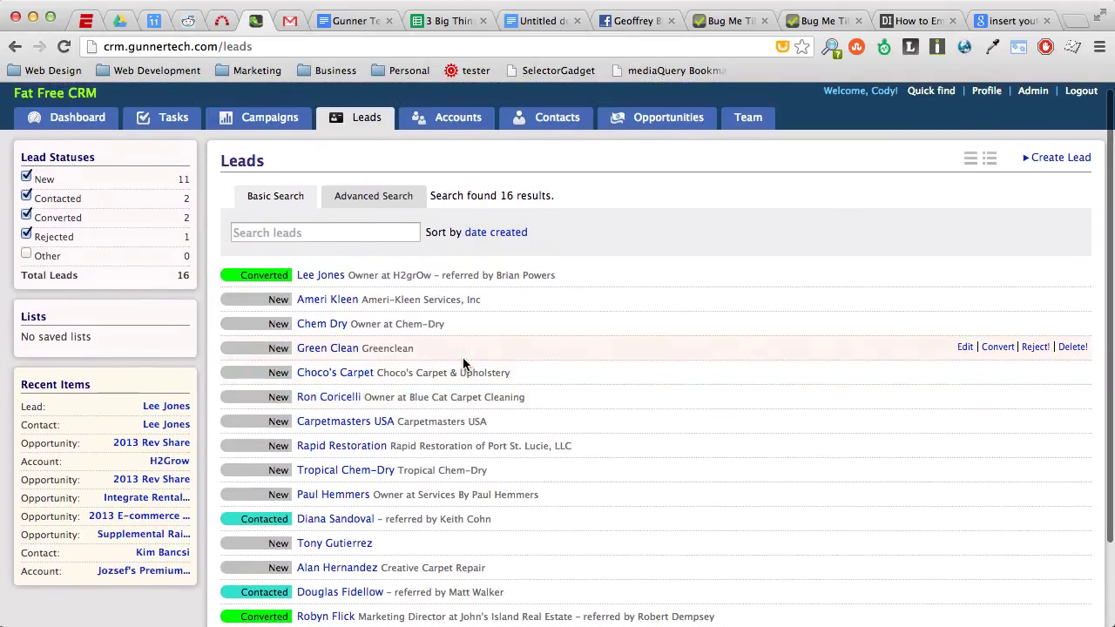